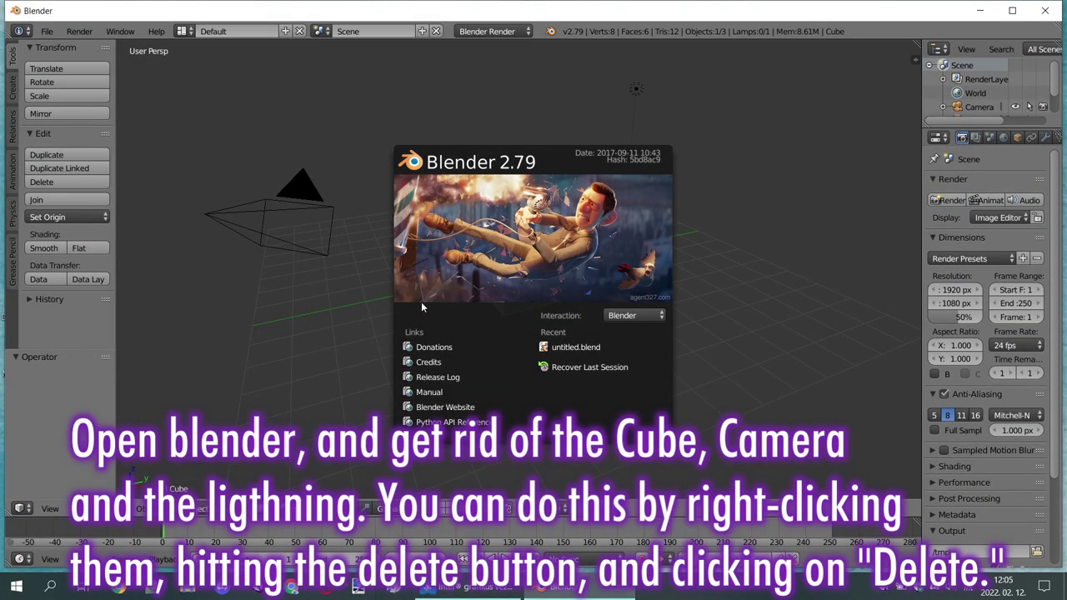
Delete the default cube, camera and lamp so the scene holds 0 objects.
click(703, 280)
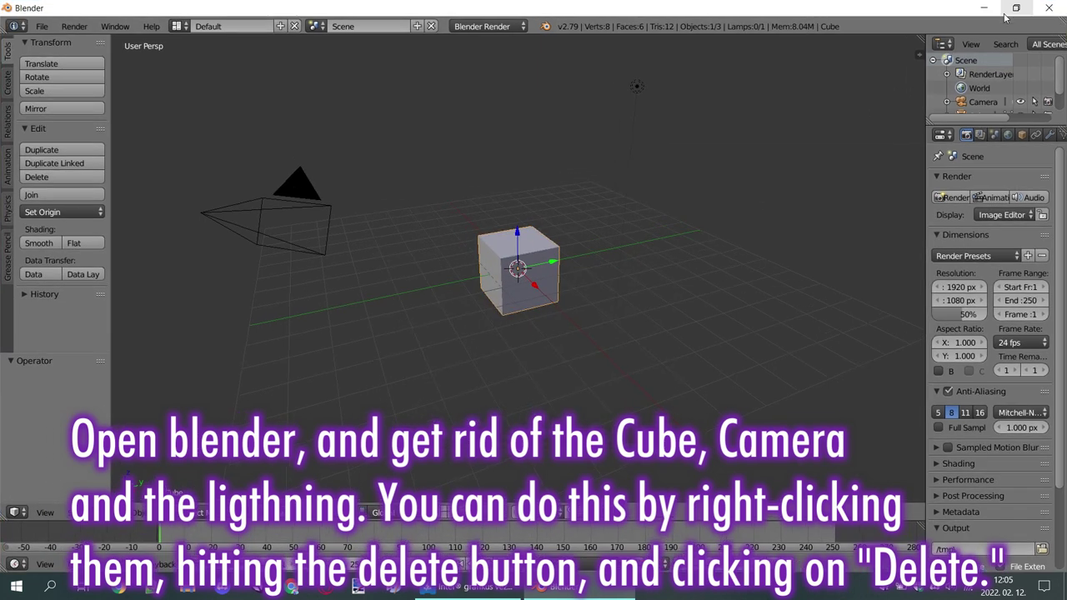
key(Delete)
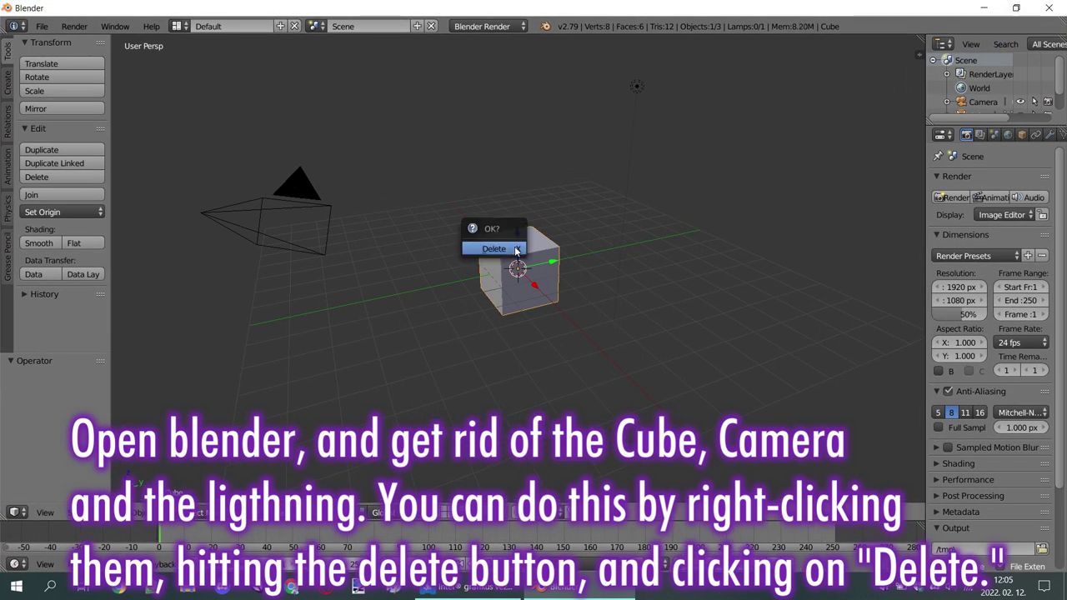
click(494, 248)
right_click(288, 185)
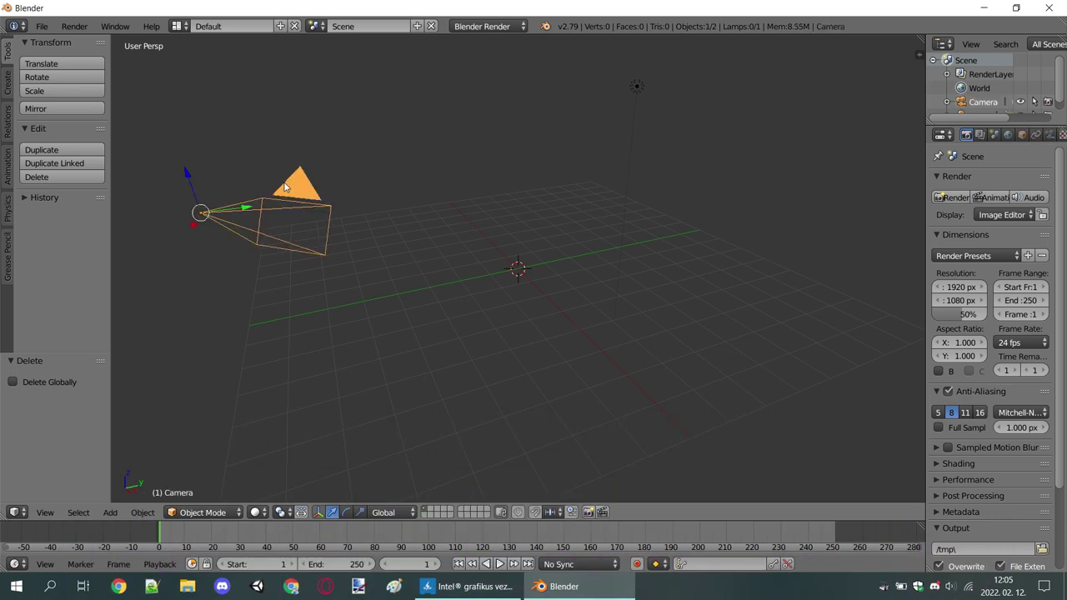
key(Delete)
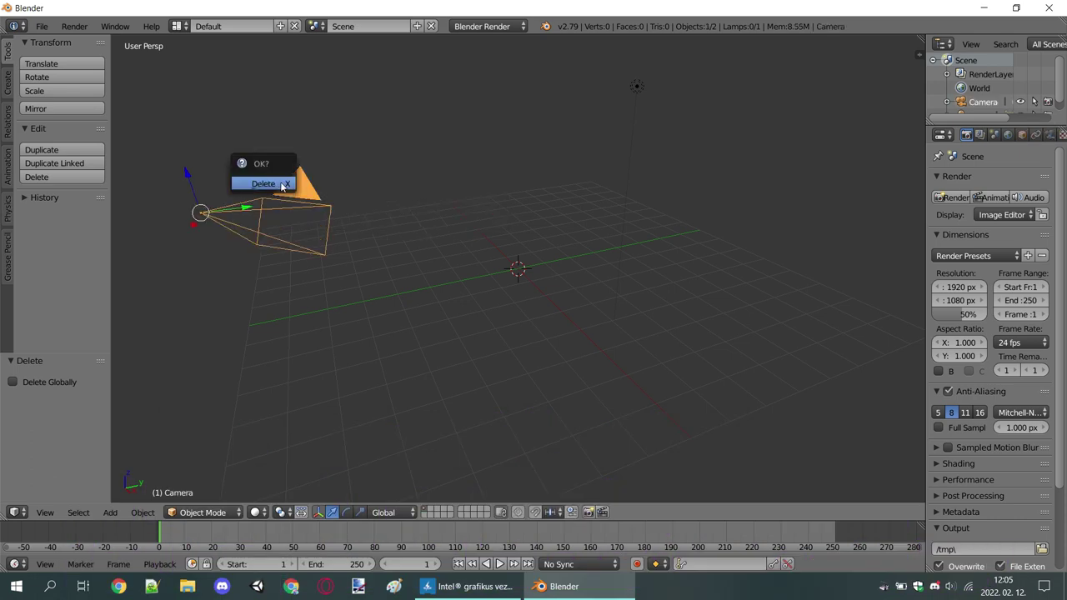
click(282, 184)
right_click(633, 87)
key(Delete)
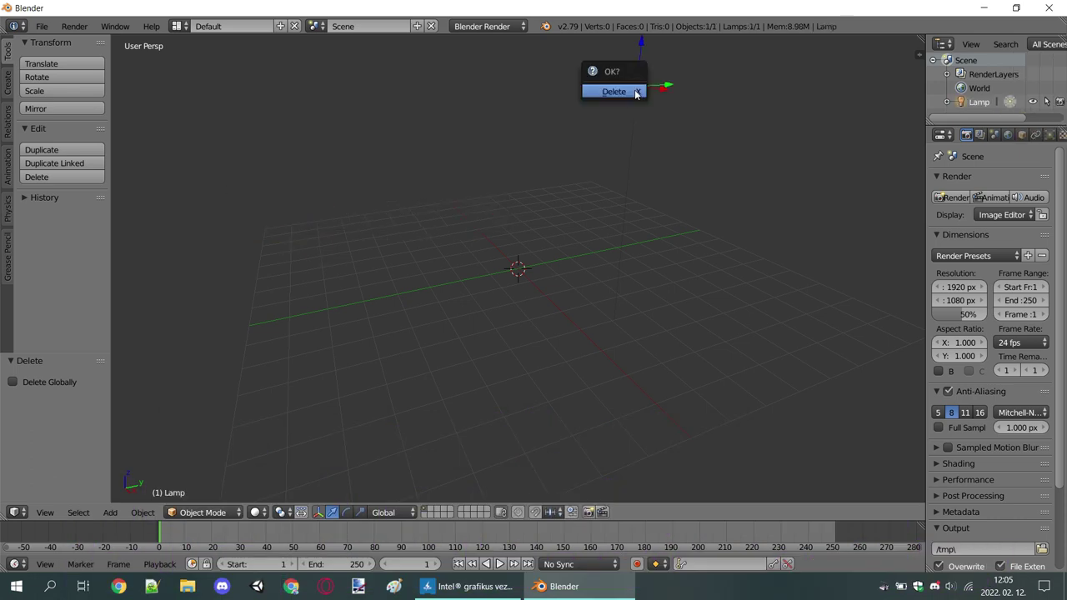
click(634, 92)
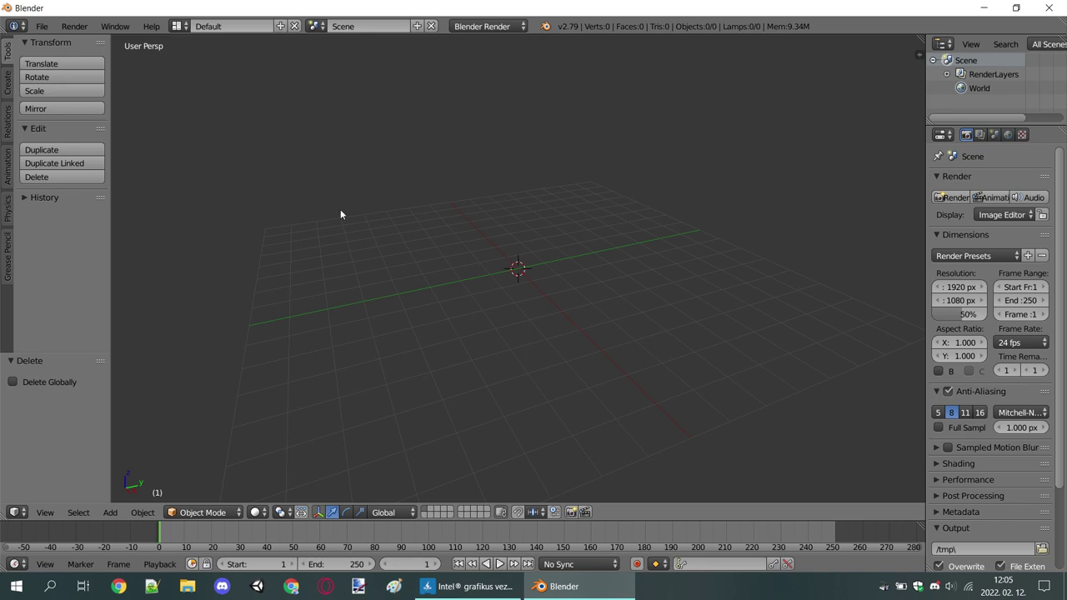
click(41, 26)
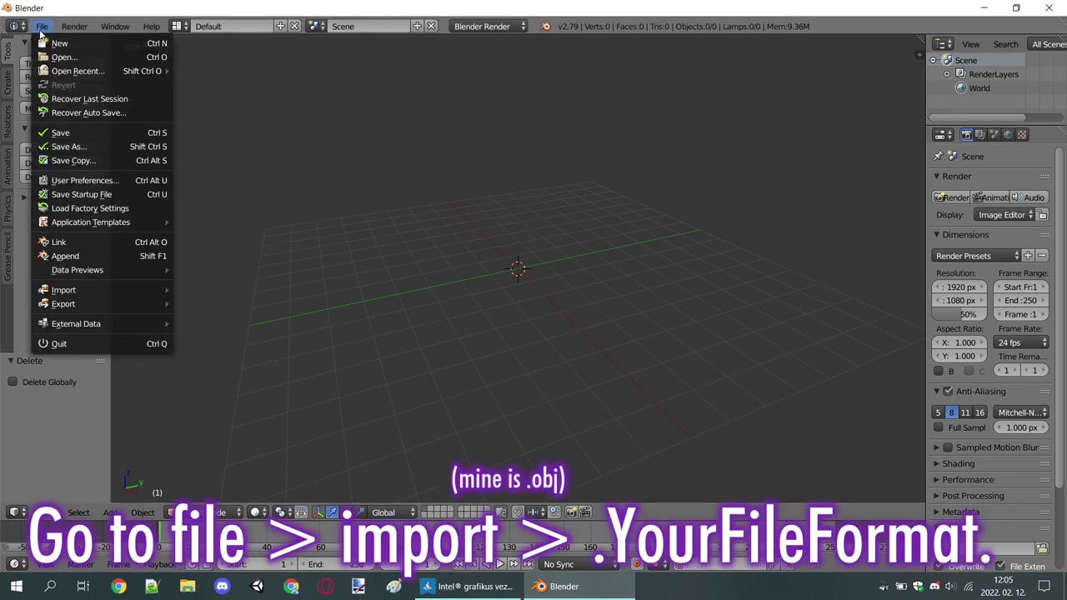
Import KananHairstyle.obj from the Hair Rigging Tutorial folder as a 1,153-vertex mesh.
mouse_move(108, 287)
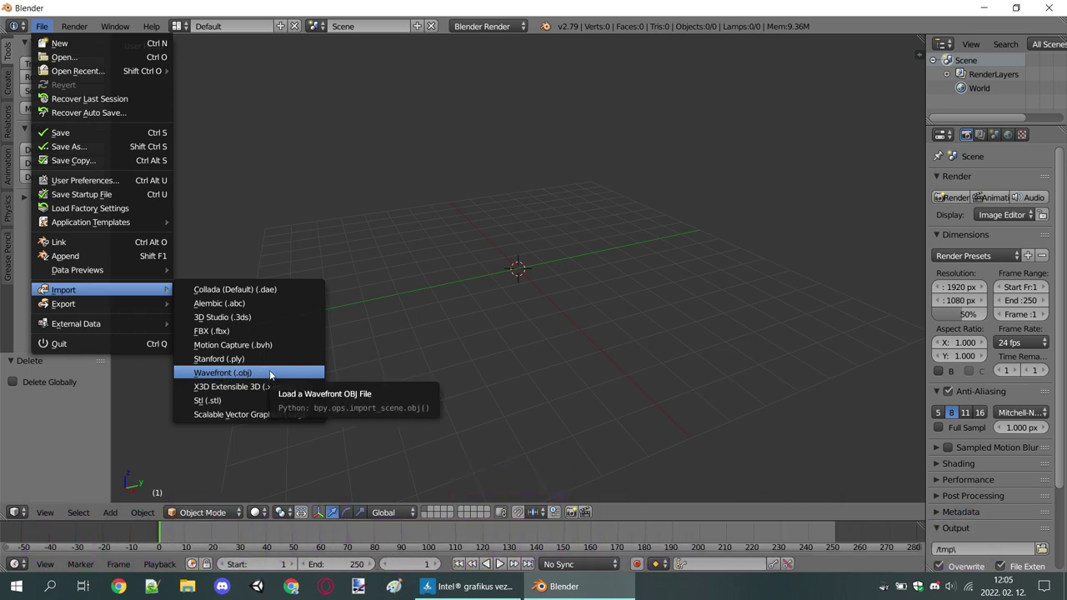
click(270, 375)
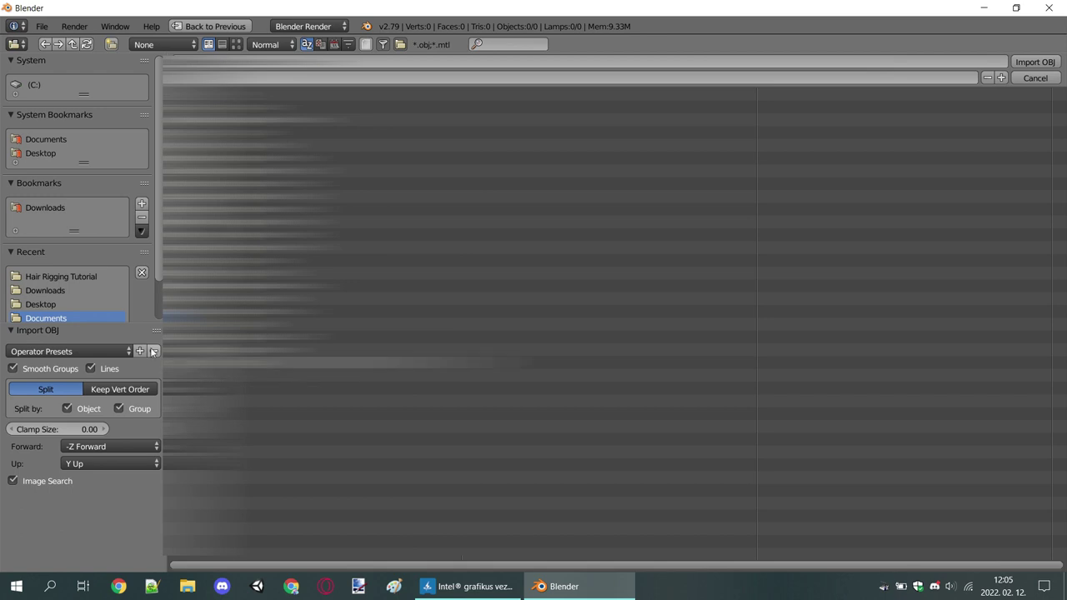
click(65, 272)
click(274, 157)
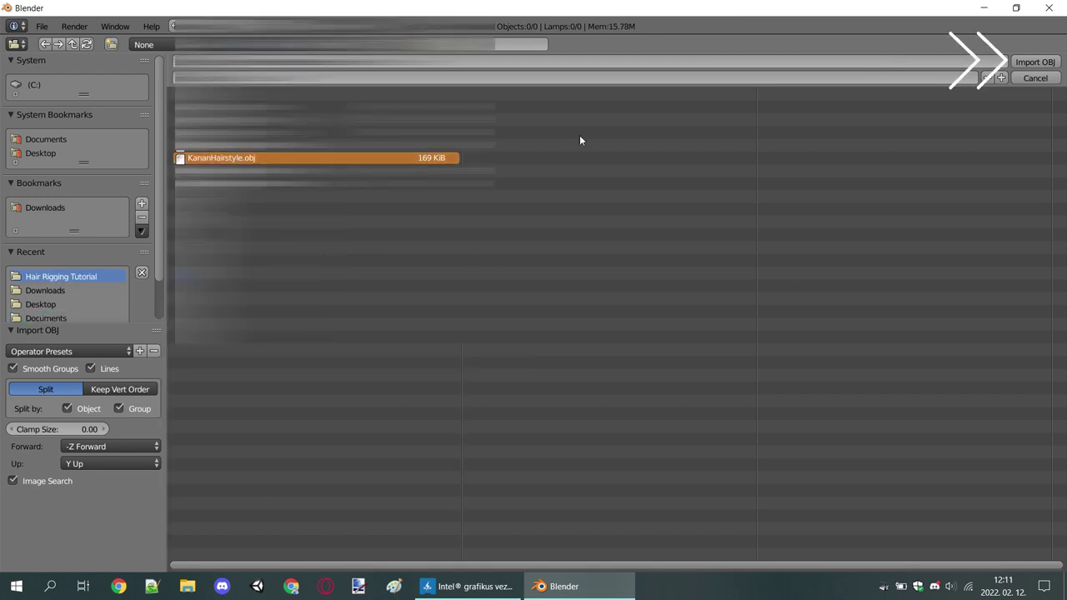
click(1031, 63)
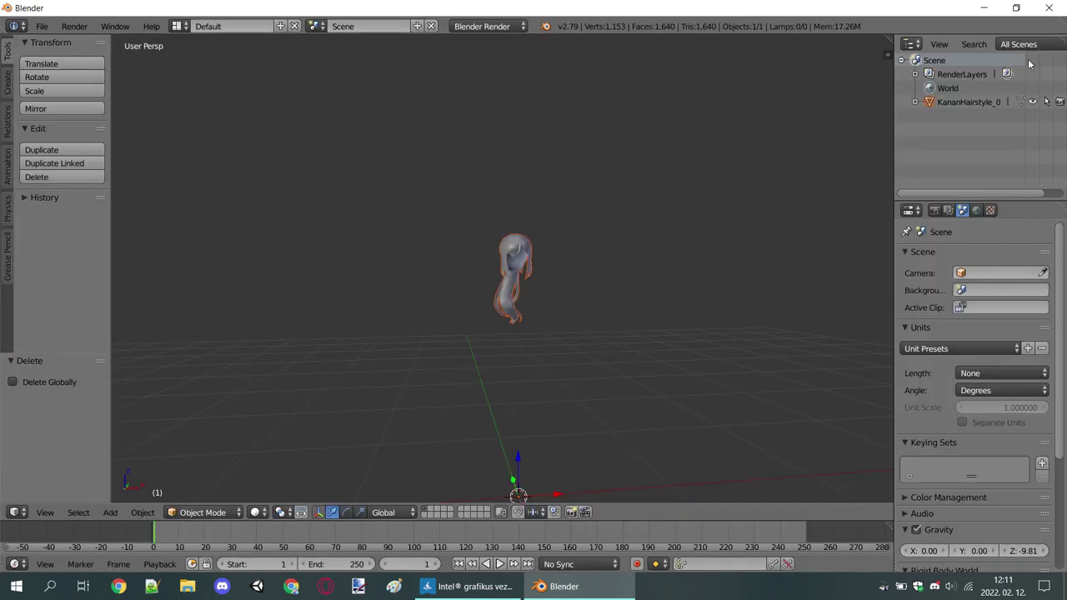
mouse_move(391, 265)
middle_down()
mouse_move(269, 285)
mouse_move(268, 273)
mouse_move(374, 263)
mouse_move(451, 221)
mouse_move(286, 245)
mouse_move(258, 236)
mouse_move(402, 231)
mouse_move(315, 240)
mouse_move(395, 228)
mouse_move(361, 242)
middle_up()
scroll(451, 221, up, 5)
key(shift+a)
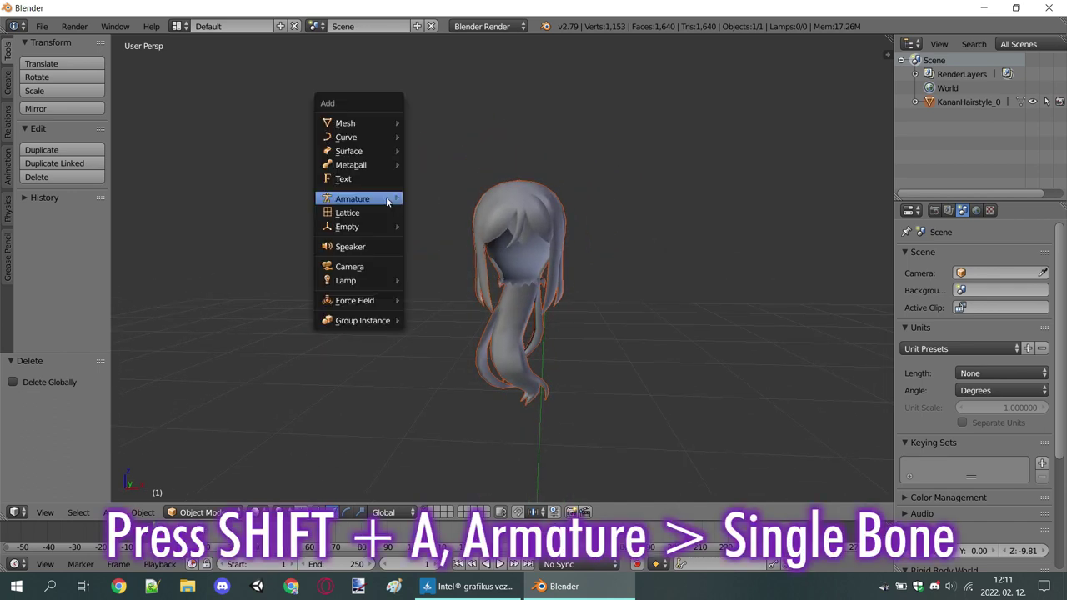
Add a single-bone armature and raise it along Z to 0.575 inside the hair.
mouse_move(387, 200)
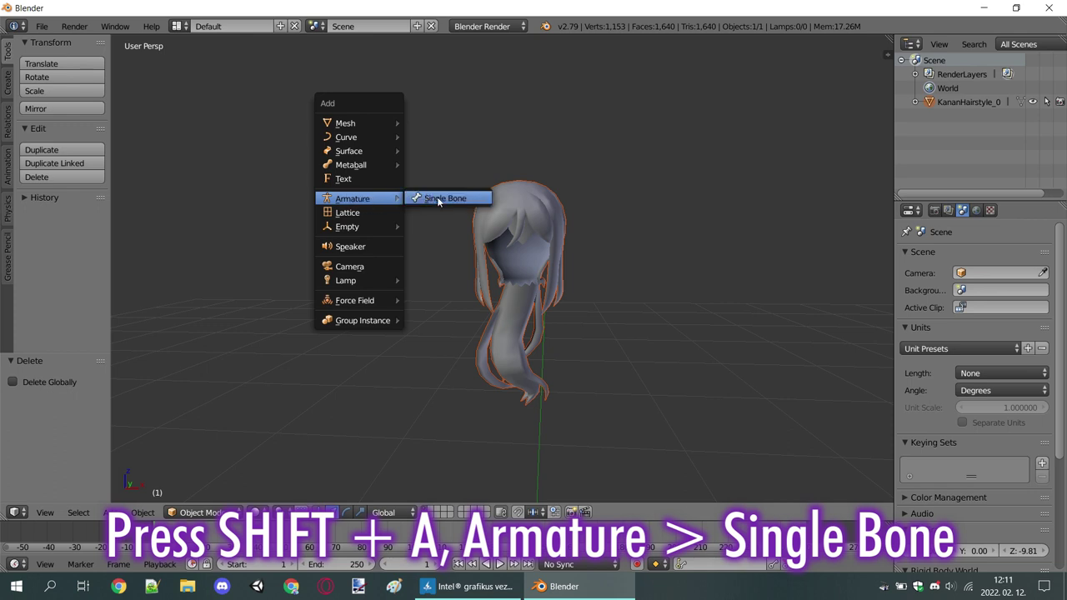
click(412, 206)
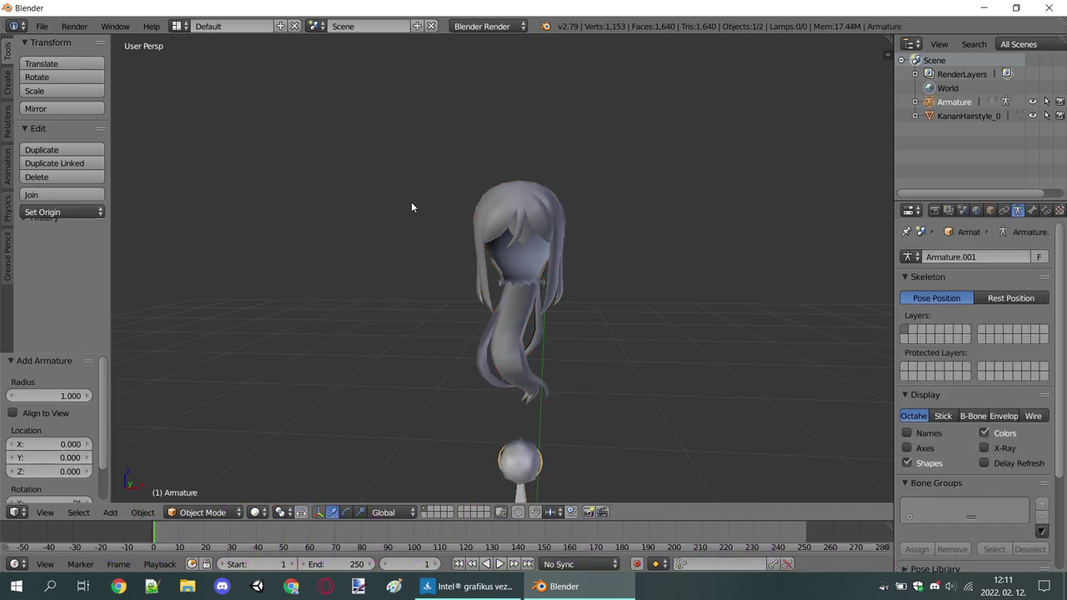
scroll(492, 333, down, 5)
drag(506, 420, 510, 344)
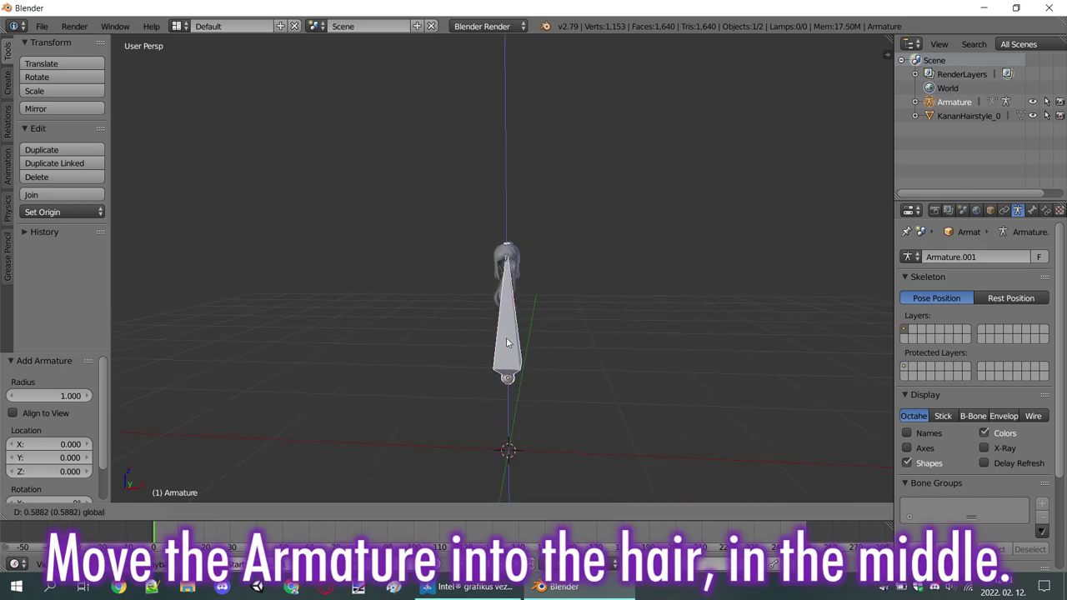
click(506, 342)
mouse_move(506, 342)
middle_down()
mouse_move(157, 322)
mouse_move(445, 341)
middle_up()
scroll(445, 342, up, 3)
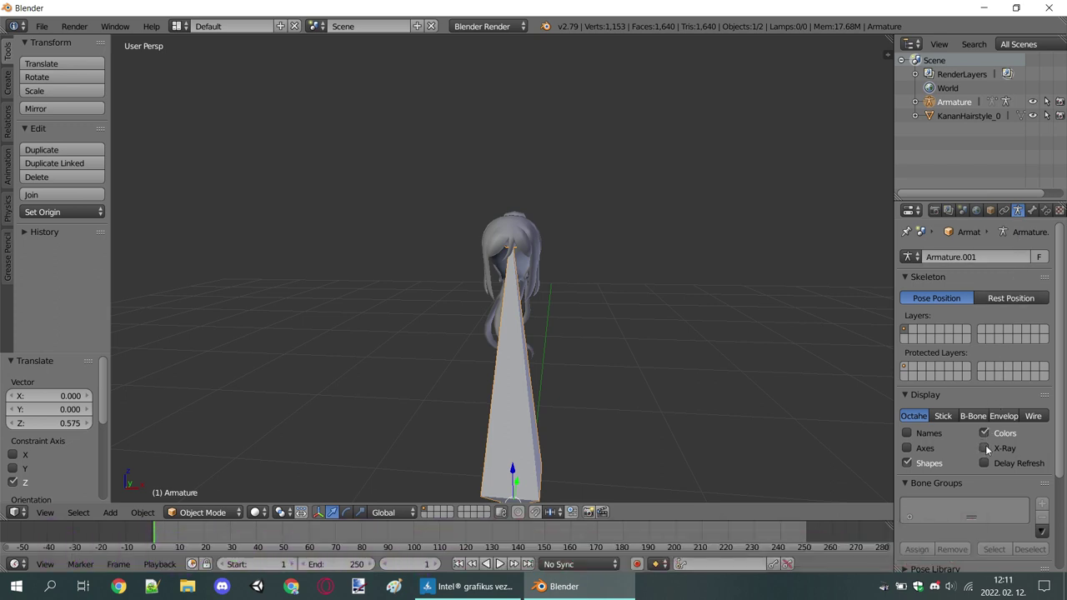
Turn on X-Ray for the armature so the bone shows through the hair mesh.
click(985, 448)
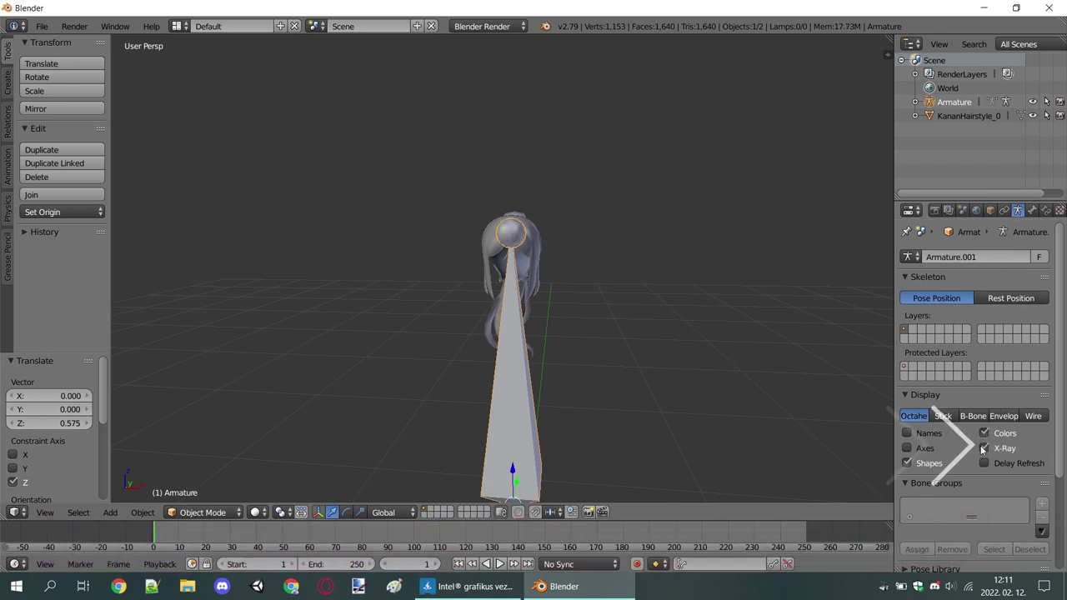
mouse_move(715, 398)
middle_down()
mouse_move(215, 390)
mouse_move(369, 384)
mouse_move(252, 382)
mouse_move(224, 418)
mouse_move(318, 293)
mouse_move(266, 157)
mouse_move(259, 105)
middle_up()
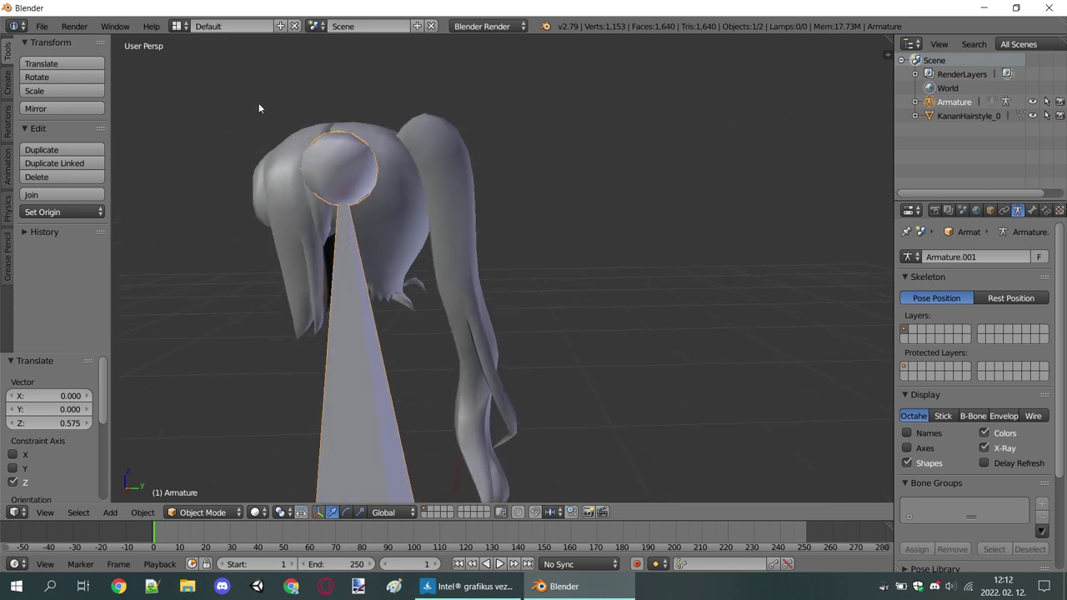
click(188, 516)
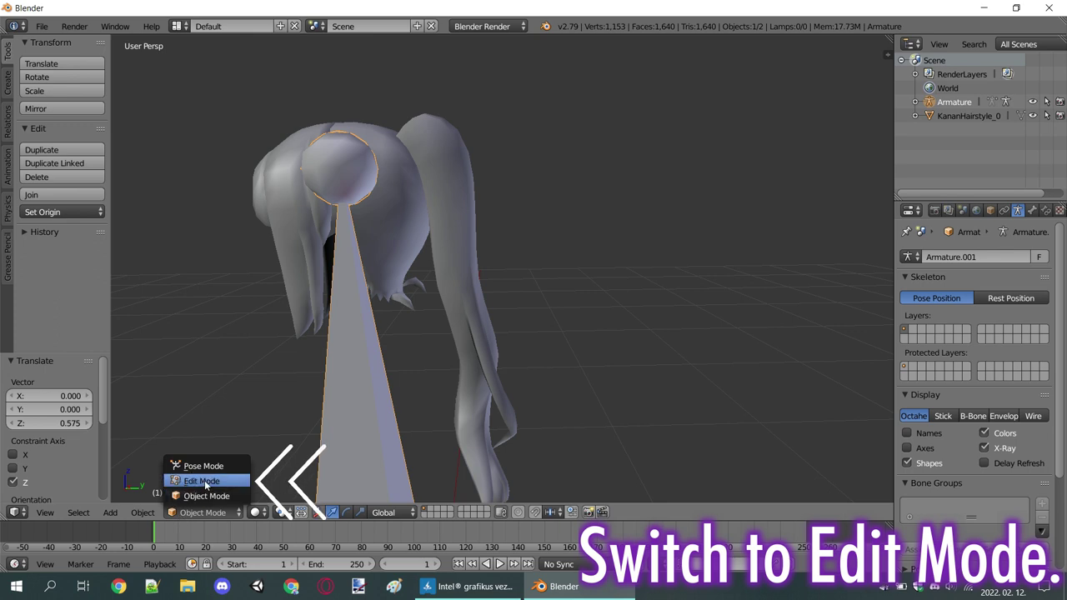
In Edit Mode, extrude the first bones into the ponytail, nudging a tip along X.
click(205, 482)
middle_drag(233, 421, 269, 356)
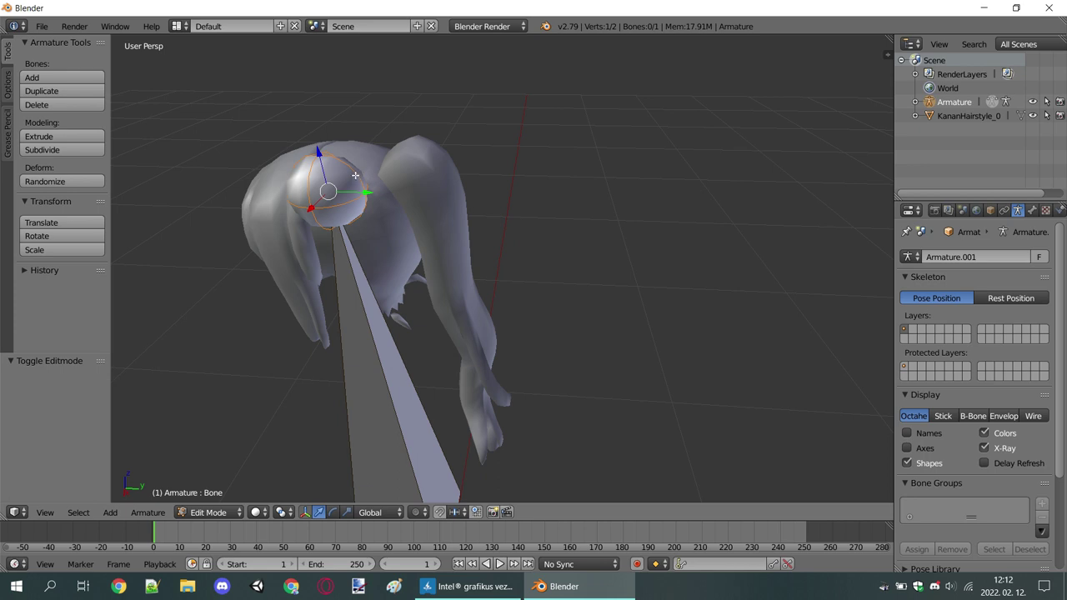
key(e)
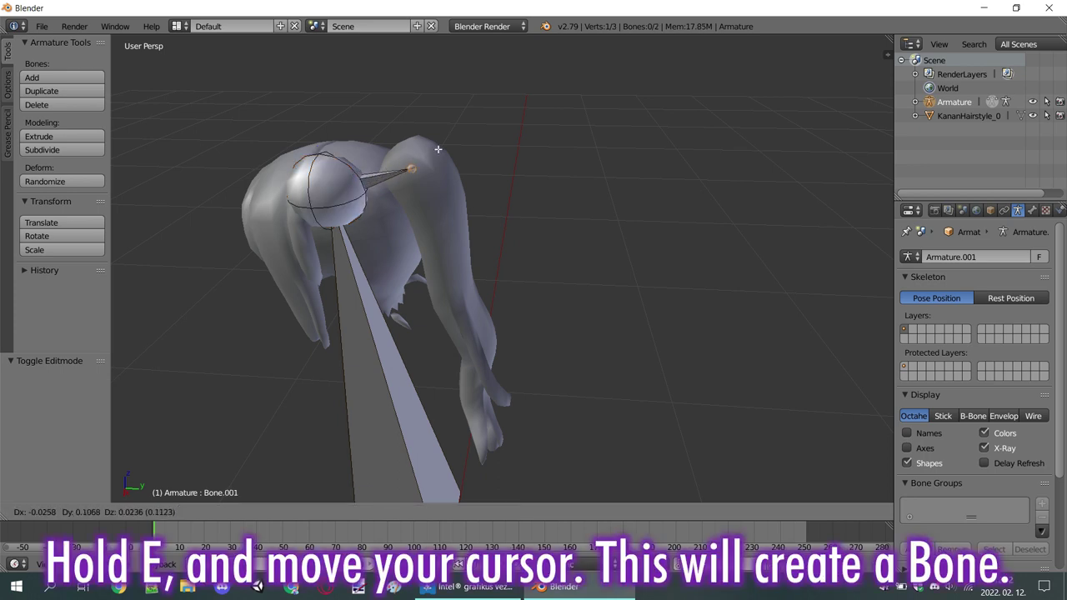
click(451, 145)
mouse_move(450, 145)
middle_down()
mouse_move(334, 323)
mouse_move(226, 353)
mouse_move(239, 372)
mouse_move(241, 359)
middle_up()
drag(446, 134, 421, 142)
mouse_move(420, 141)
middle_down()
mouse_move(414, 190)
mouse_move(429, 149)
middle_up()
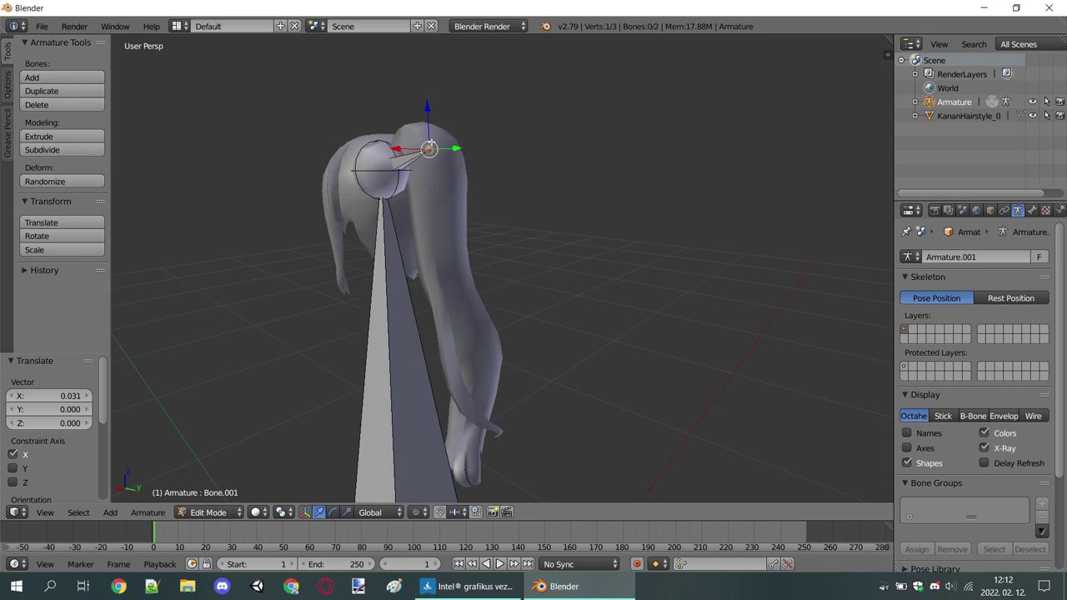
drag(430, 150, 430, 164)
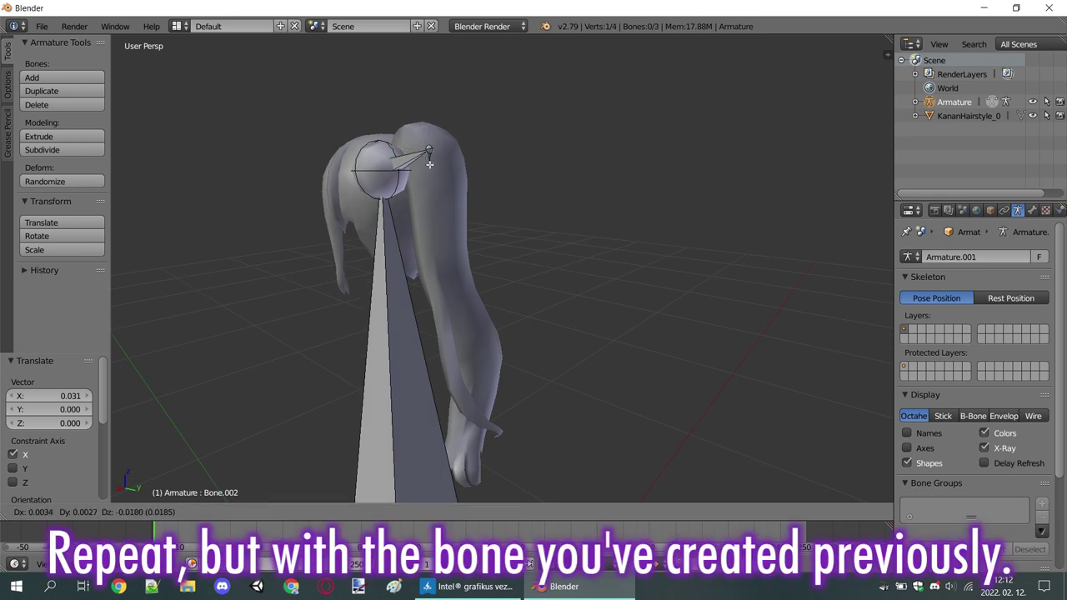
click(434, 206)
middle_drag(480, 274, 420, 274)
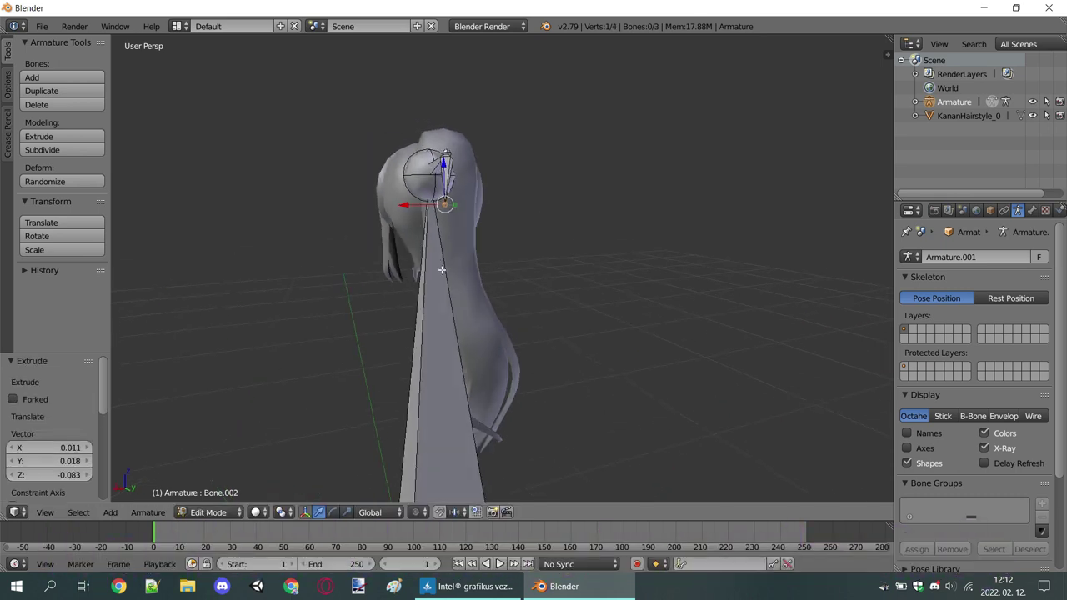
Extrude more bones down the ponytail, adjusting each tip along the X axis.
key(e)
key(x)
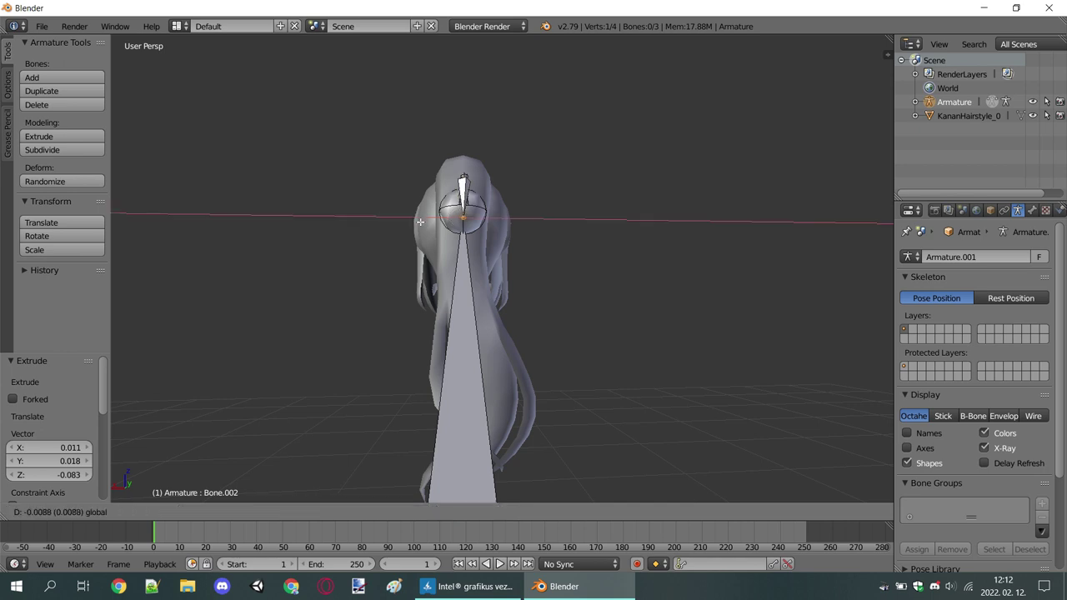
click(417, 218)
middle_drag(418, 218, 444, 215)
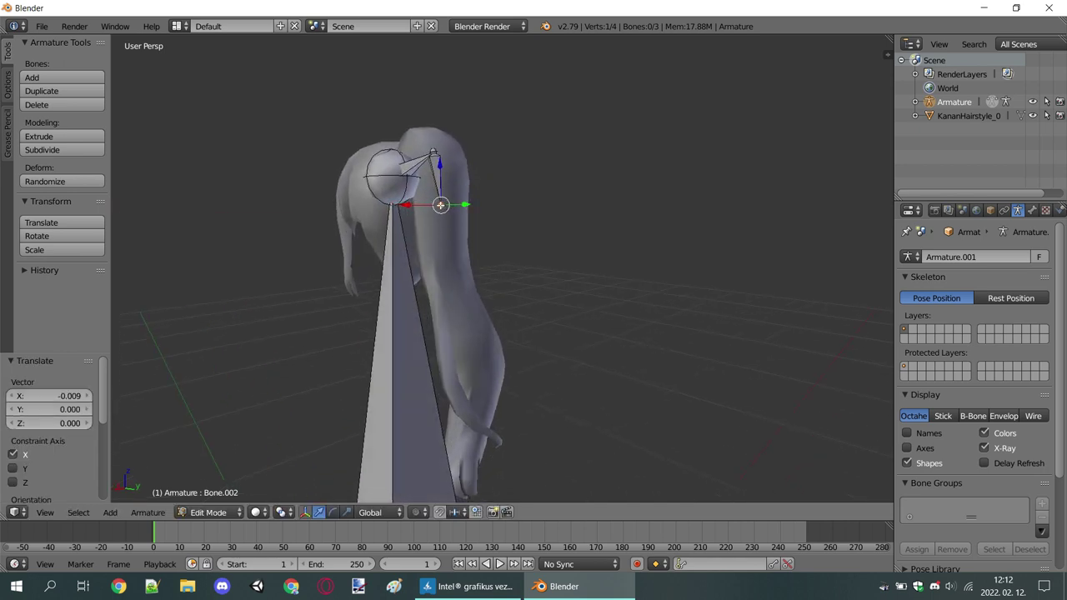
key(e)
click(445, 256)
middle_drag(445, 257, 329, 286)
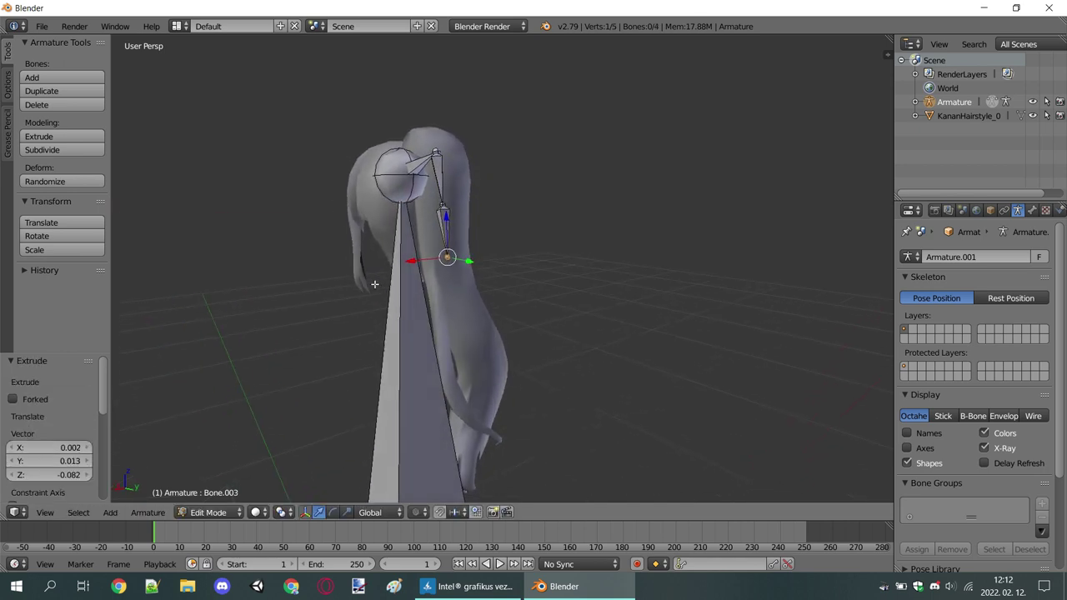
key(e)
key(x)
click(422, 255)
middle_drag(422, 255, 466, 355)
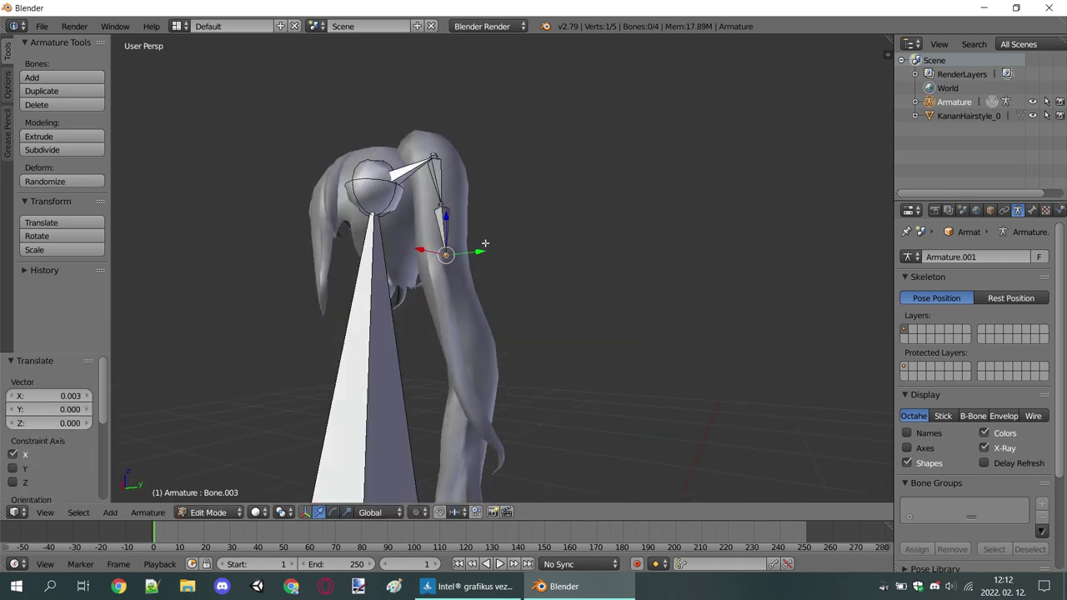
key(g)
click(467, 355)
mouse_move(467, 356)
middle_down()
mouse_move(388, 375)
mouse_move(399, 340)
mouse_move(465, 438)
mouse_move(279, 431)
middle_up()
Continue the bone chain down the ponytail, correcting tips along the X and Y axes.
key(e)
click(377, 382)
key(g)
key(x)
click(387, 375)
key(e)
click(450, 417)
key(e)
click(488, 389)
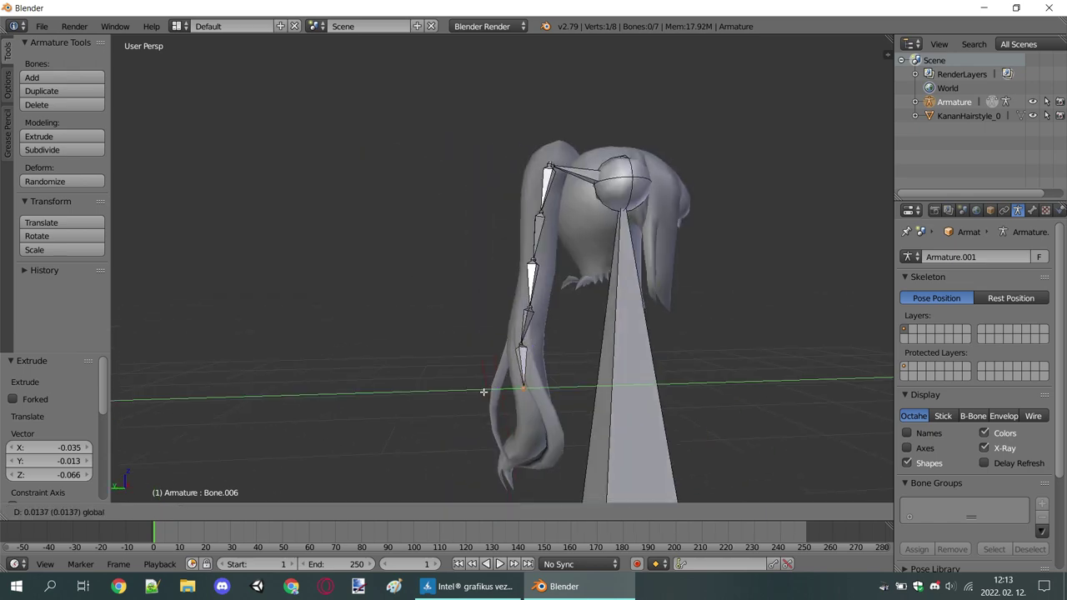
middle_drag(489, 388, 543, 357)
key(g)
key(y)
click(475, 389)
key(e)
click(430, 440)
mouse_move(430, 439)
middle_down()
mouse_move(532, 436)
mouse_move(612, 283)
middle_up()
Extend the chain toward the hair end, repositioning the new bone tips along Y and X.
key(g)
key(y)
click(516, 452)
key(e)
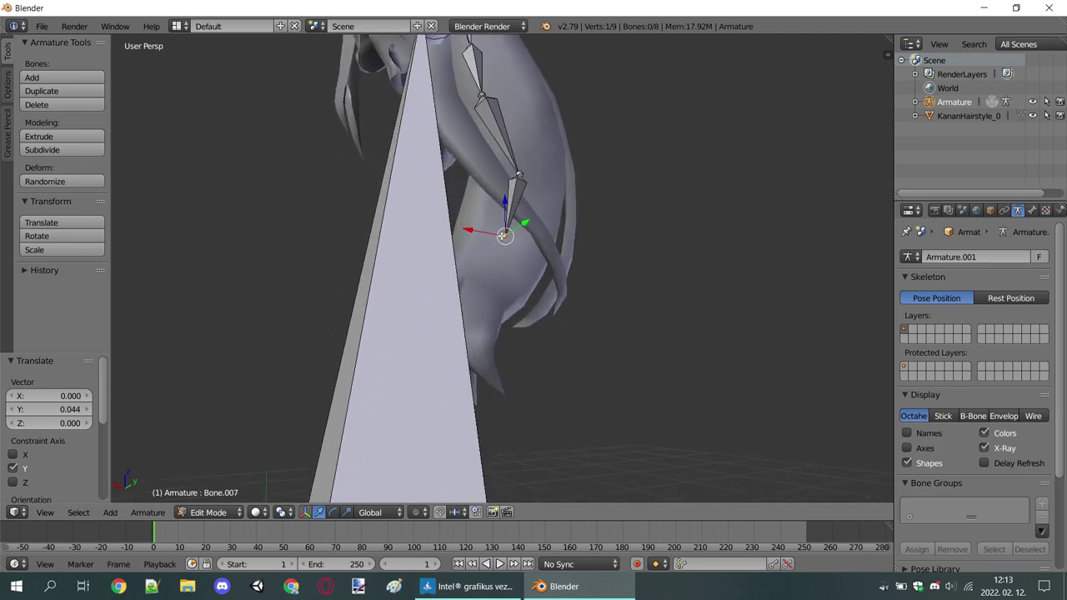
click(617, 333)
middle_drag(617, 333, 583, 350)
key(g)
click(262, 352)
mouse_move(261, 353)
middle_down()
mouse_move(375, 345)
mouse_move(425, 400)
mouse_move(408, 404)
middle_up()
key(e)
click(375, 345)
key(e)
click(408, 404)
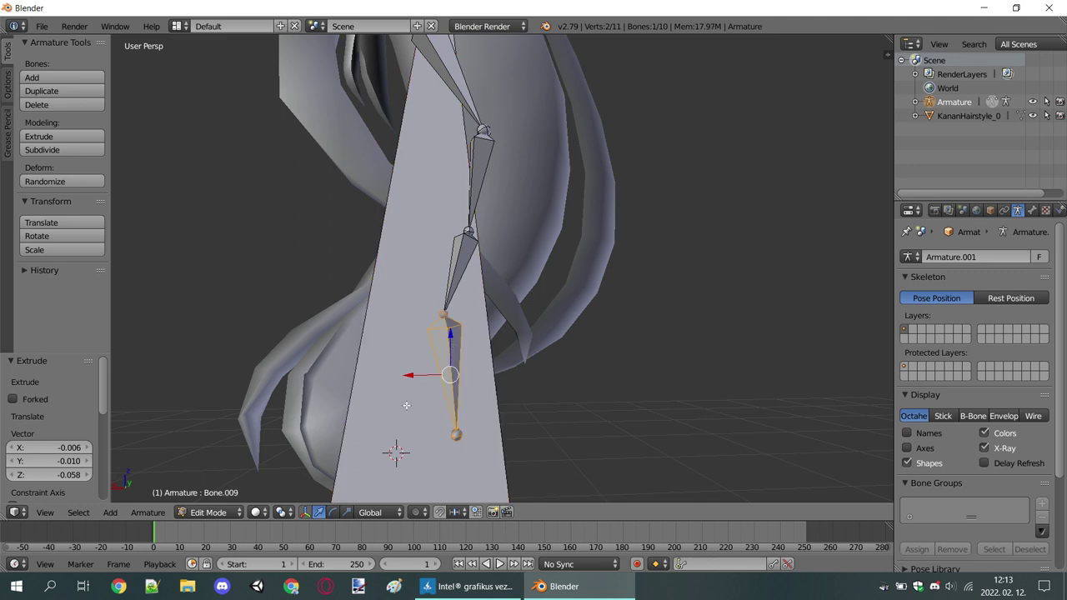
key(g)
key(x)
click(392, 373)
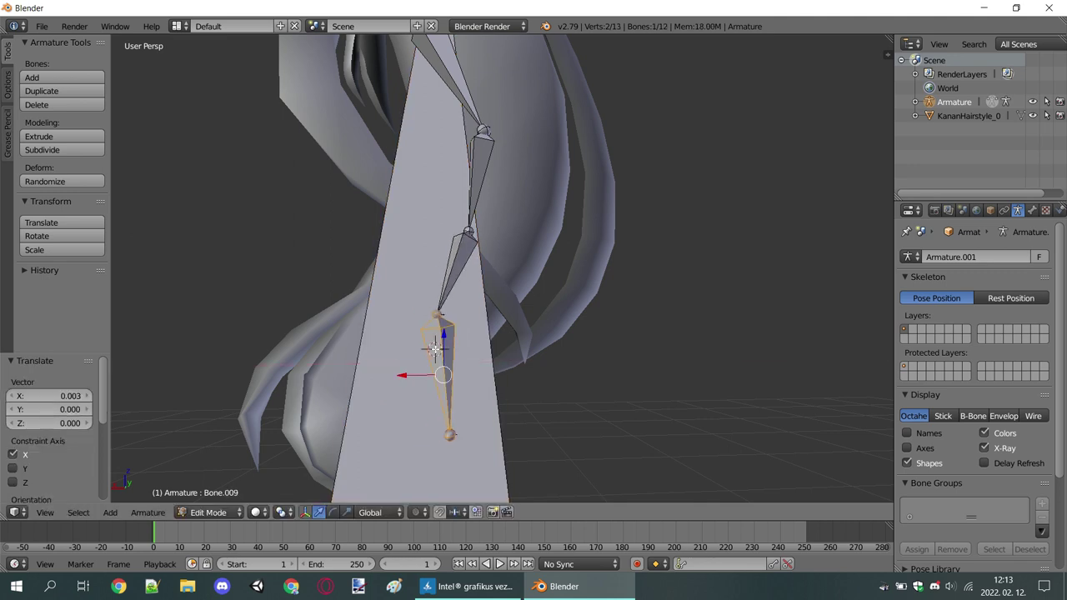
Delete the extra bones that overshoot the strand.
key(Delete)
click(446, 400)
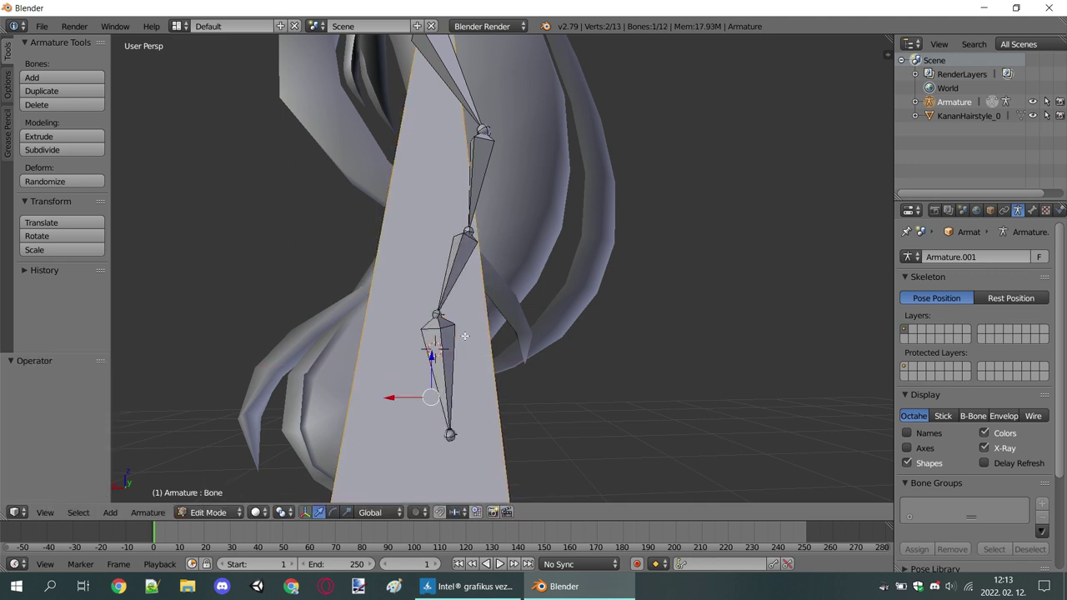
key(Delete)
middle_drag(466, 333, 513, 303)
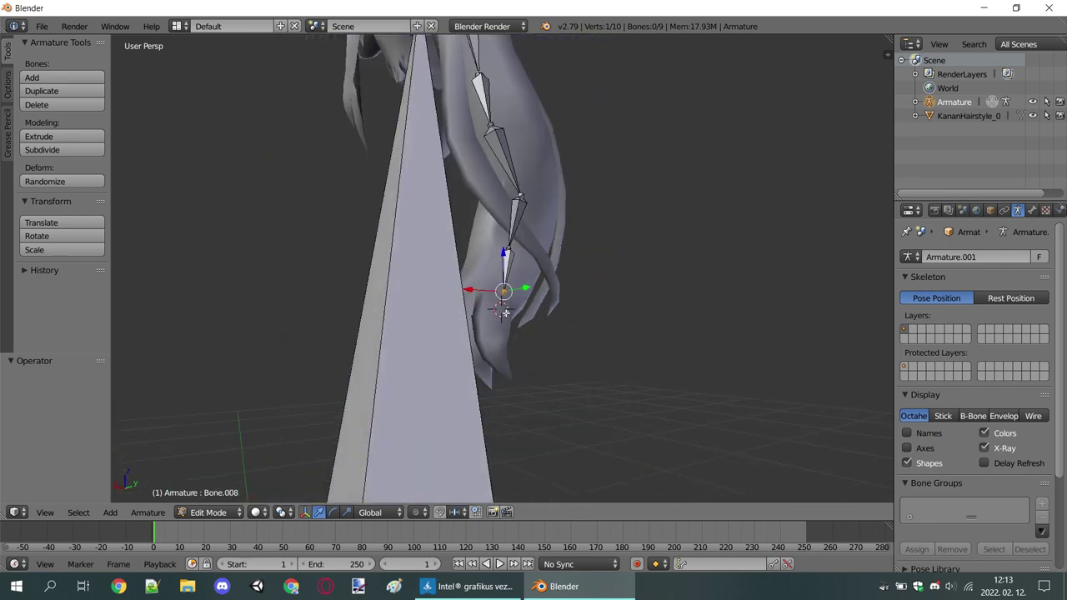
Extrude a final bone at the strand's tip, align it by X moves and rotation, then deselect all.
key(e)
click(513, 303)
middle_drag(555, 426, 482, 314)
middle_drag(444, 357, 432, 332)
key(g)
key(x)
click(437, 342)
key(g)
key(x)
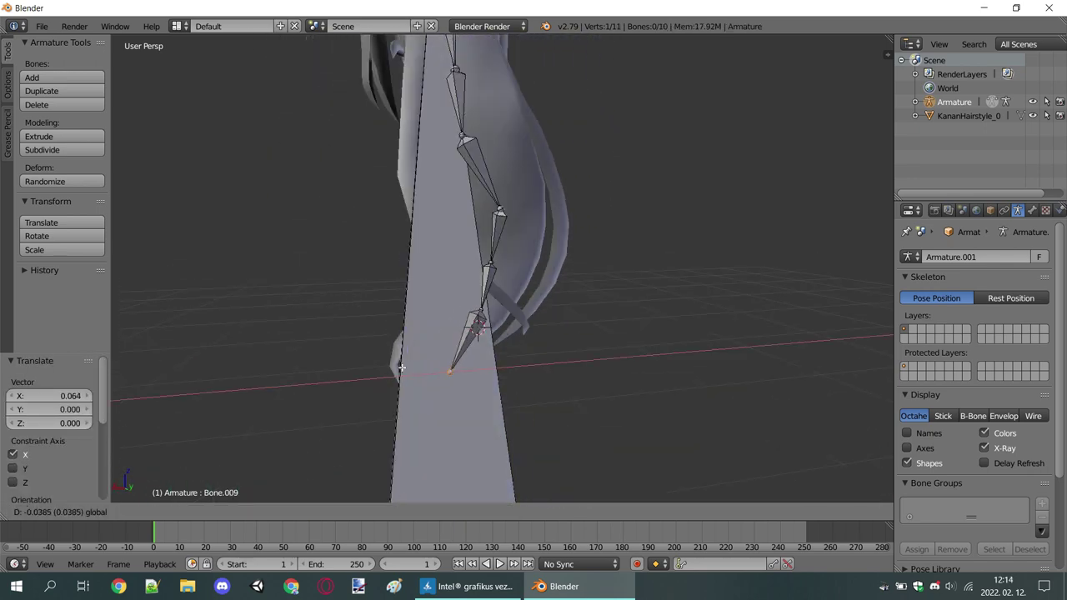
click(444, 370)
mouse_move(444, 371)
middle_down()
mouse_move(580, 351)
mouse_move(616, 256)
mouse_move(726, 255)
mouse_move(674, 241)
mouse_move(726, 294)
middle_up()
key(r)
click(582, 356)
key(a)
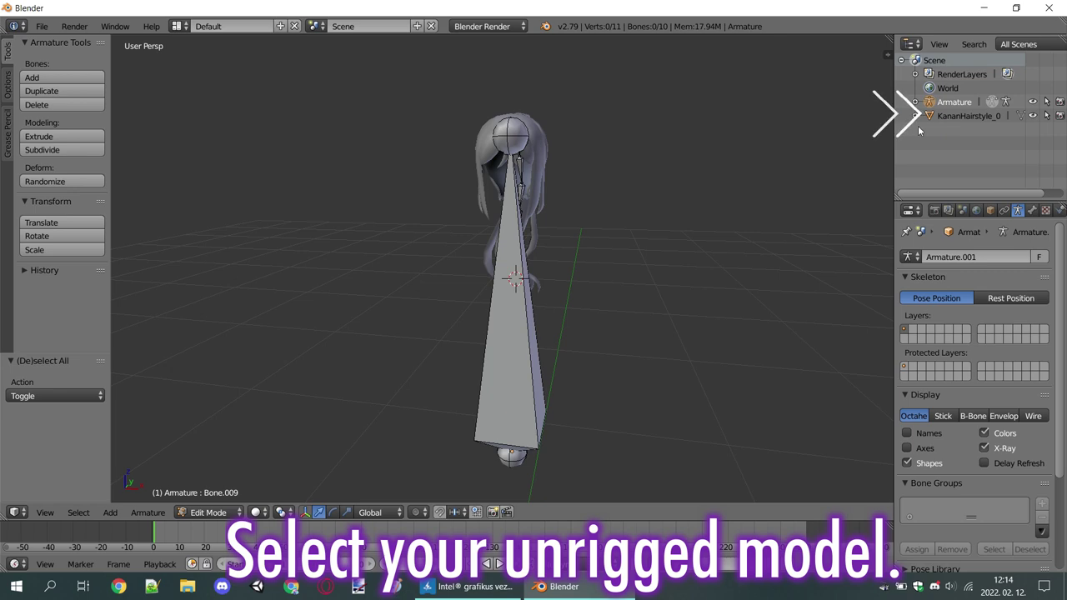
Parent the KananHairstyle_0 mesh to the Armature using Automatic Weights.
click(965, 115)
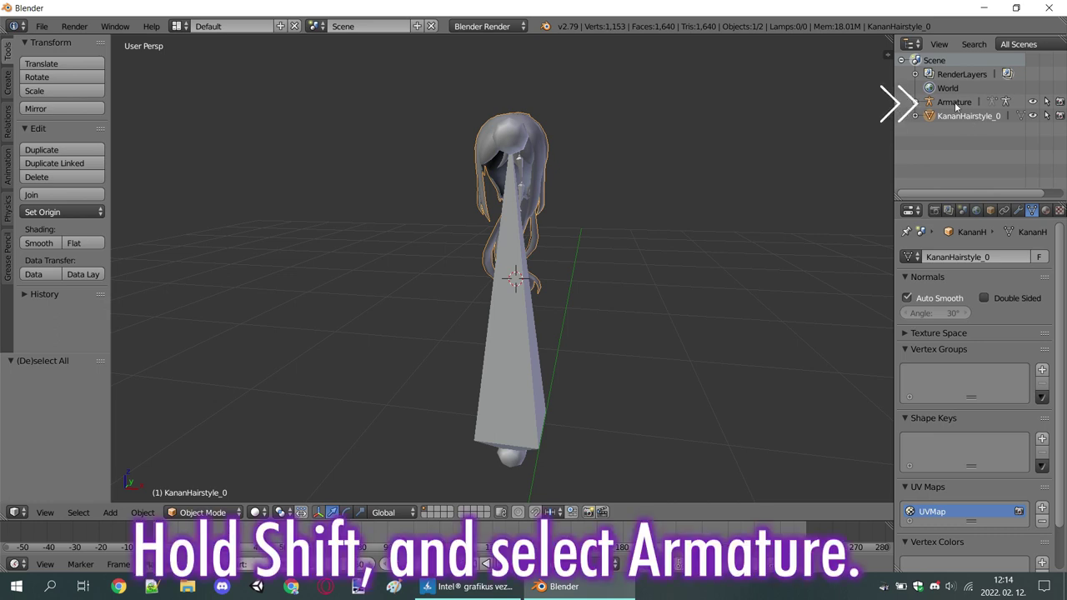
shift+click(955, 102)
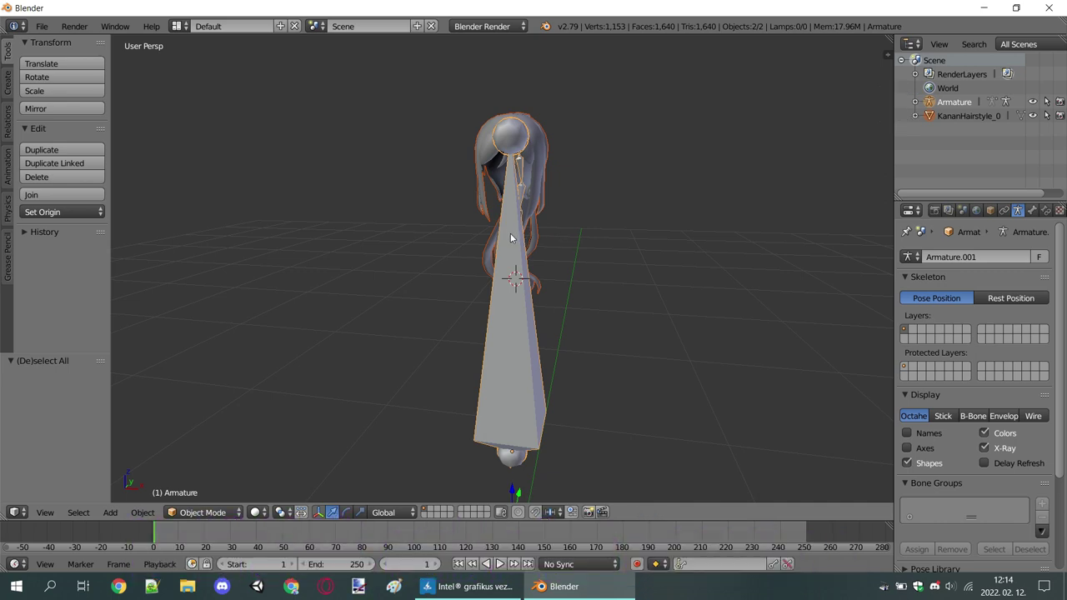
key(ctrl+p)
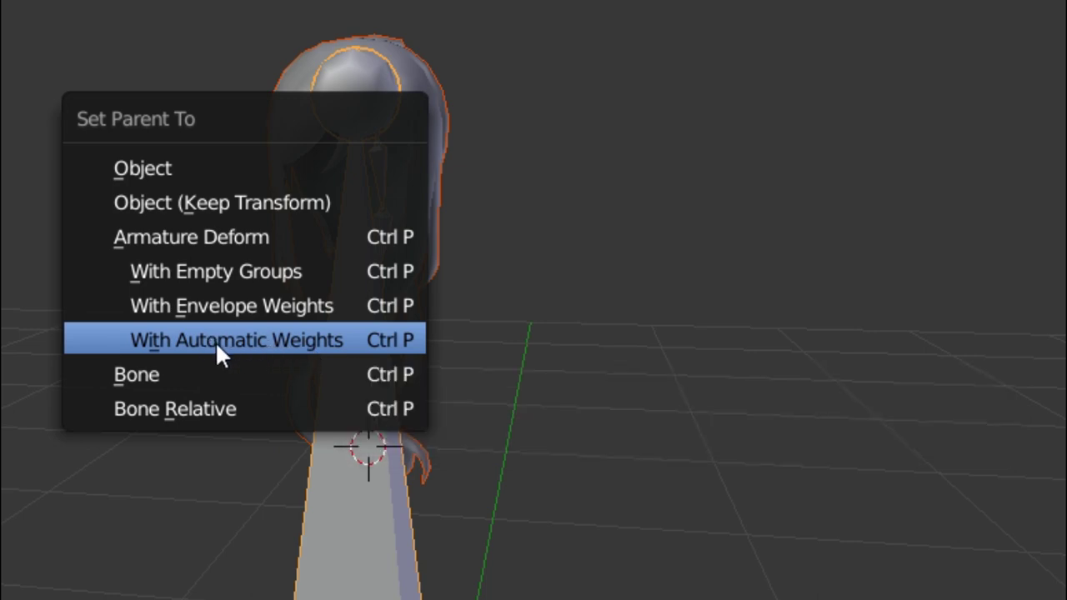
click(215, 339)
mouse_move(428, 312)
middle_down()
mouse_move(331, 307)
mouse_move(417, 298)
middle_up()
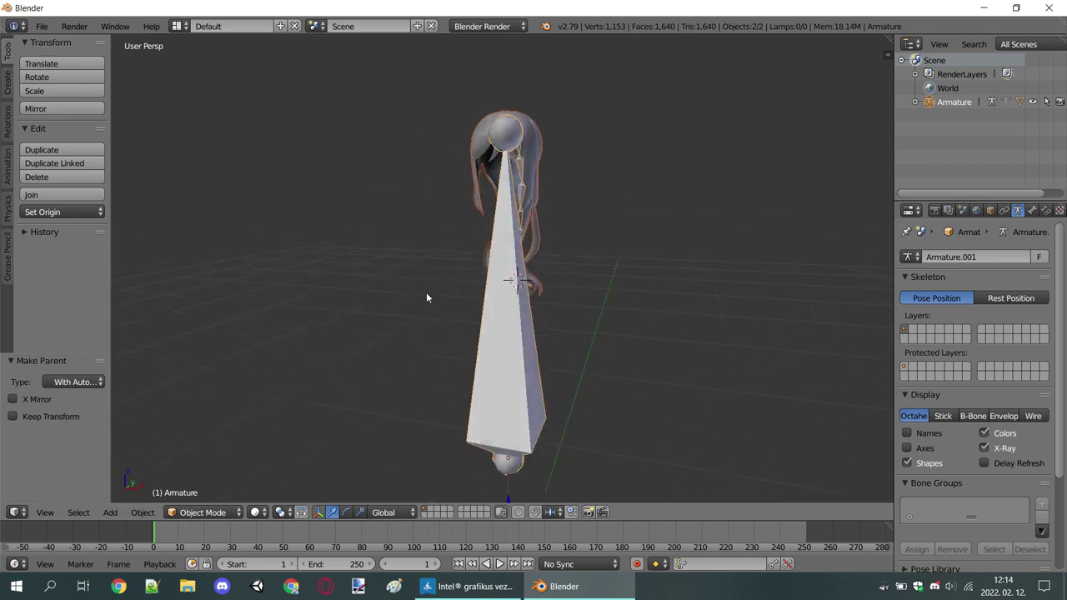
click(186, 512)
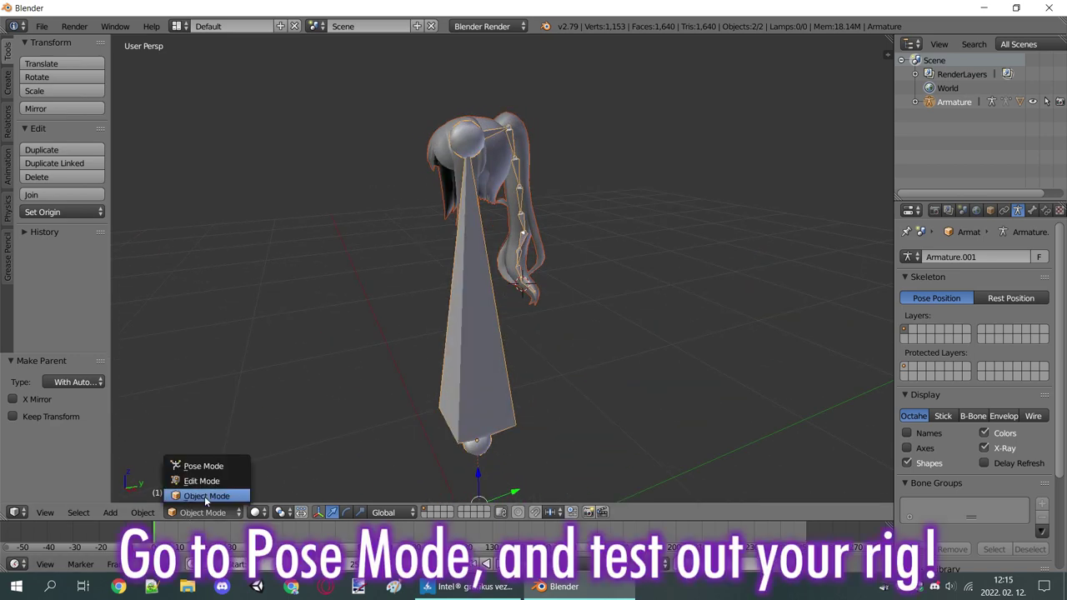
click(198, 464)
middle_drag(352, 298, 505, 164)
right_click(503, 171)
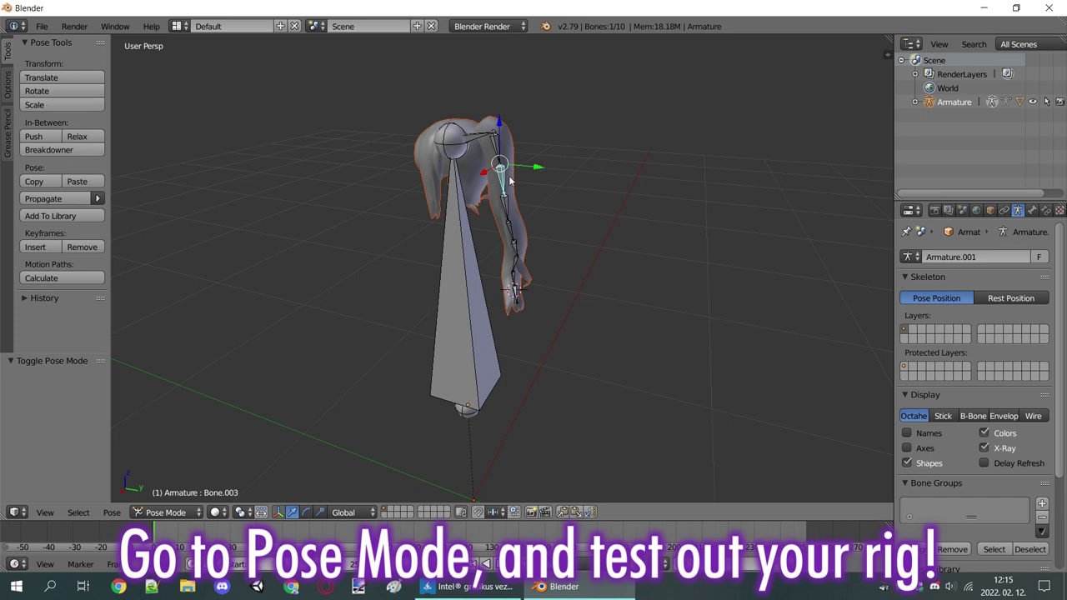
key(r)
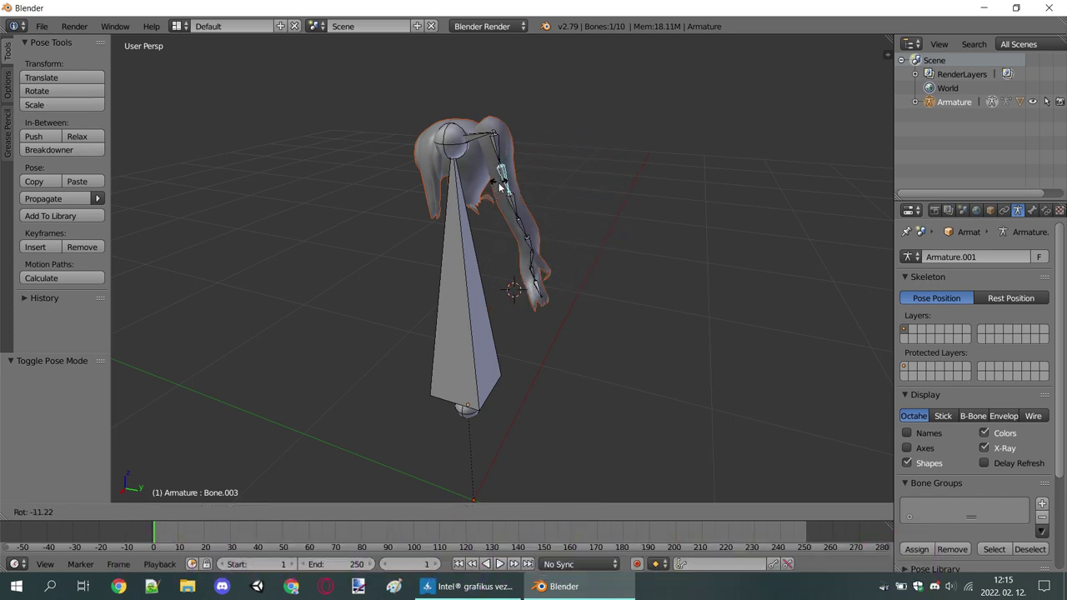
key(r)
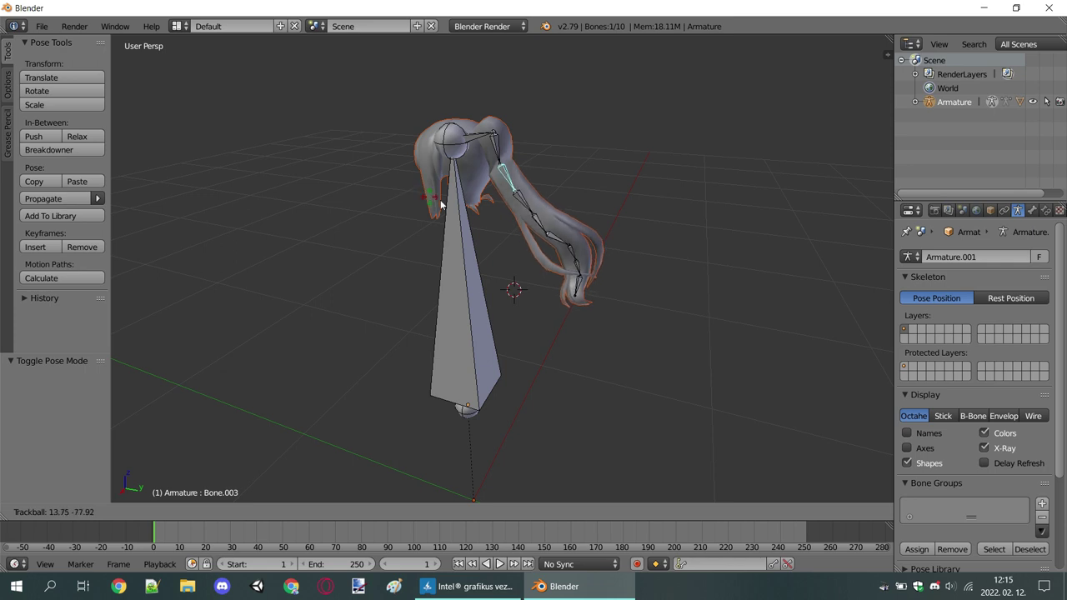
key(r)
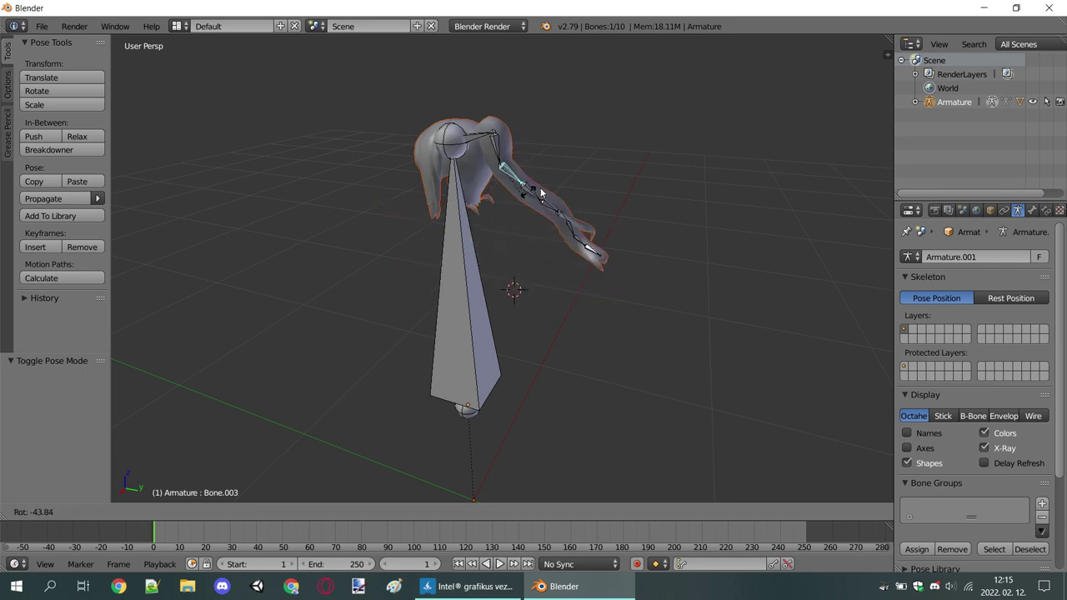
key(r)
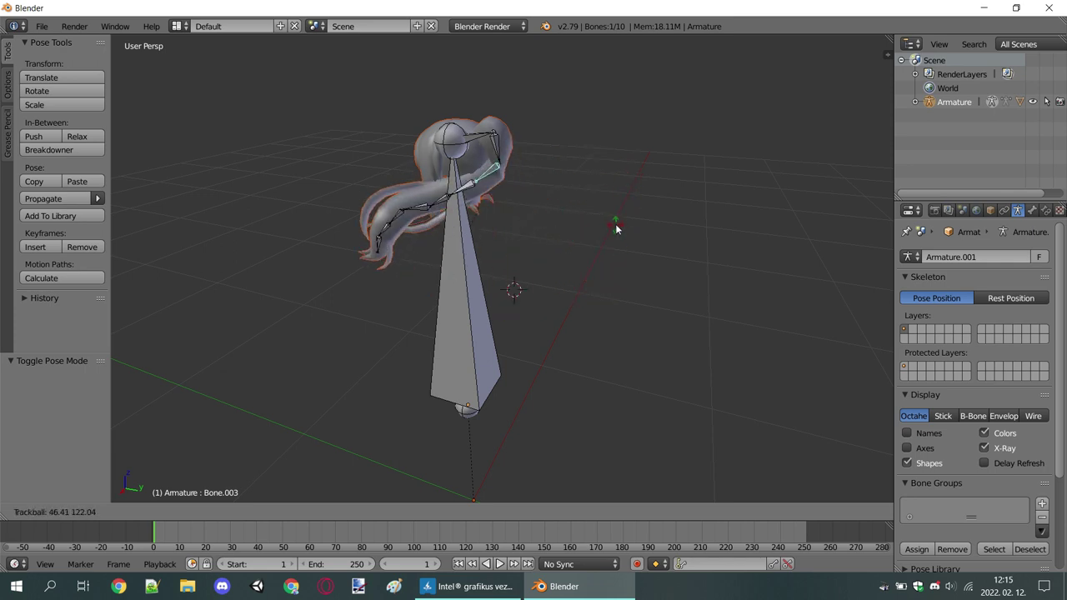
key(r)
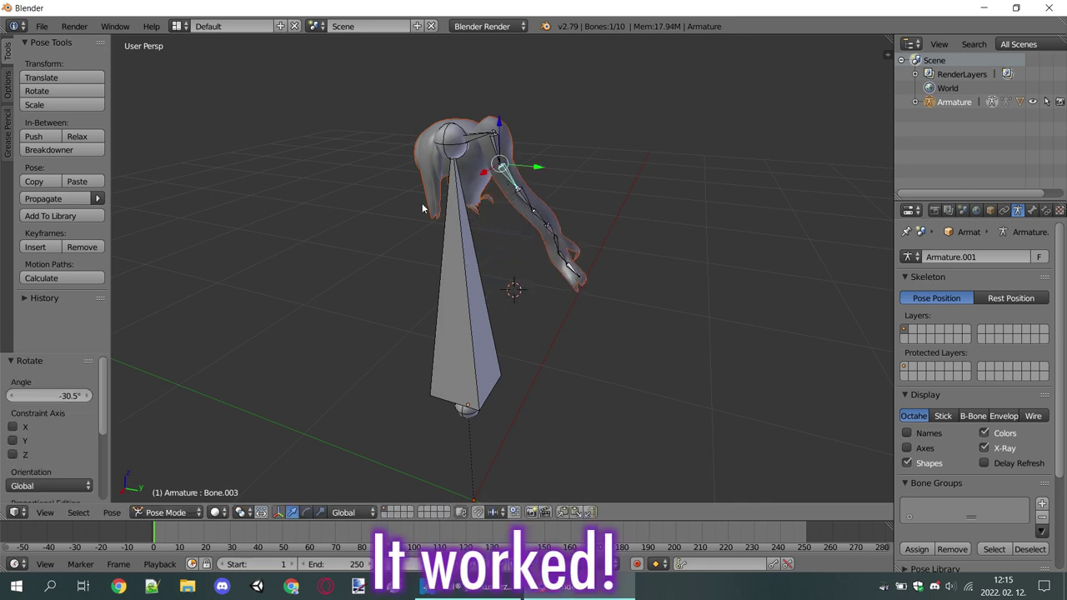
key(ctrl+z)
middle_drag(356, 200, 395, 188)
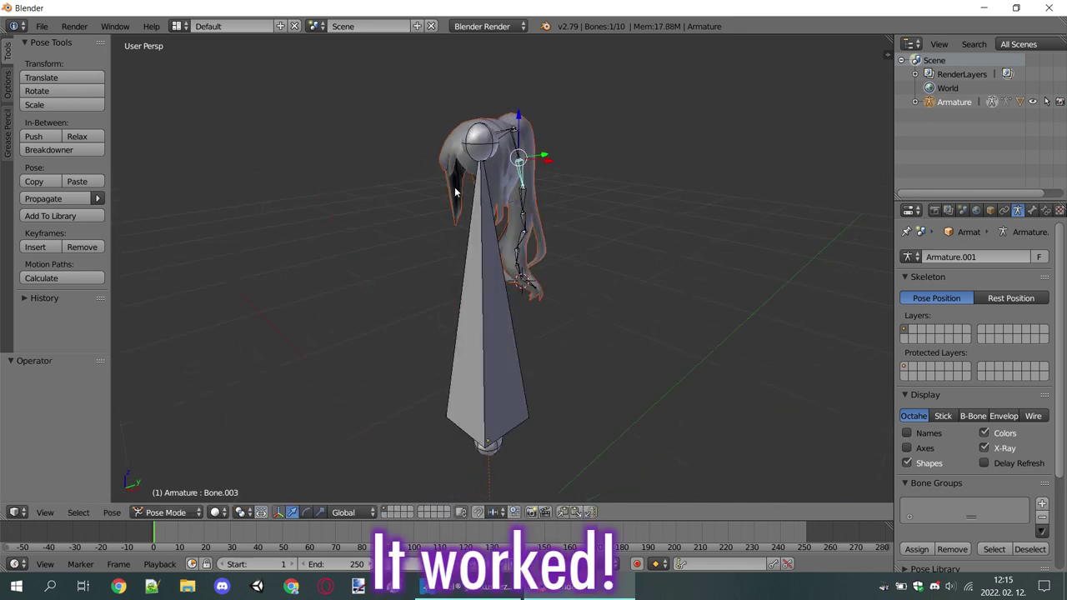
key(a)
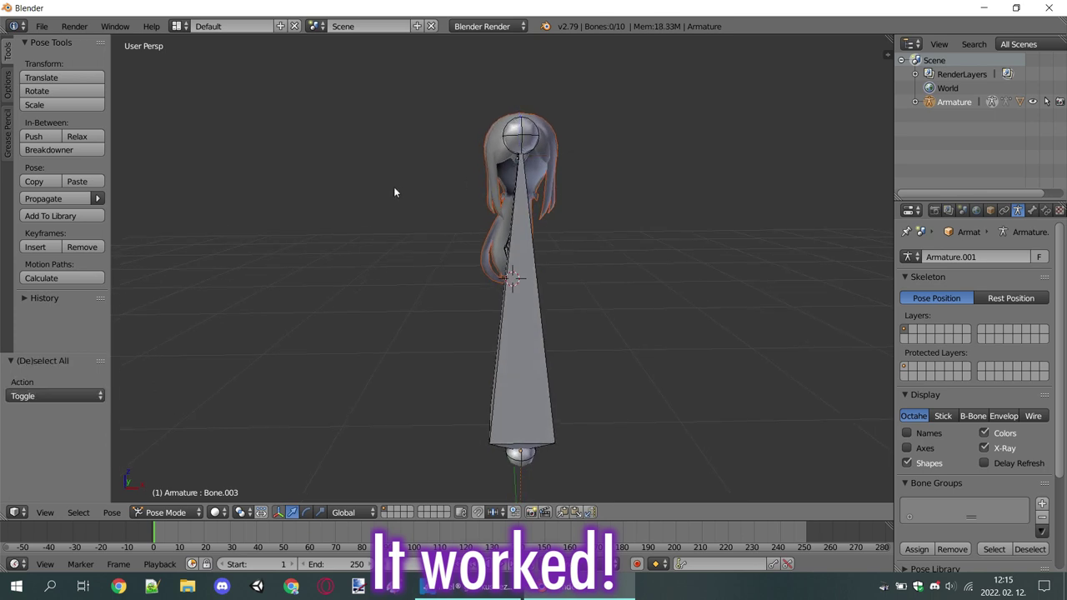
click(158, 513)
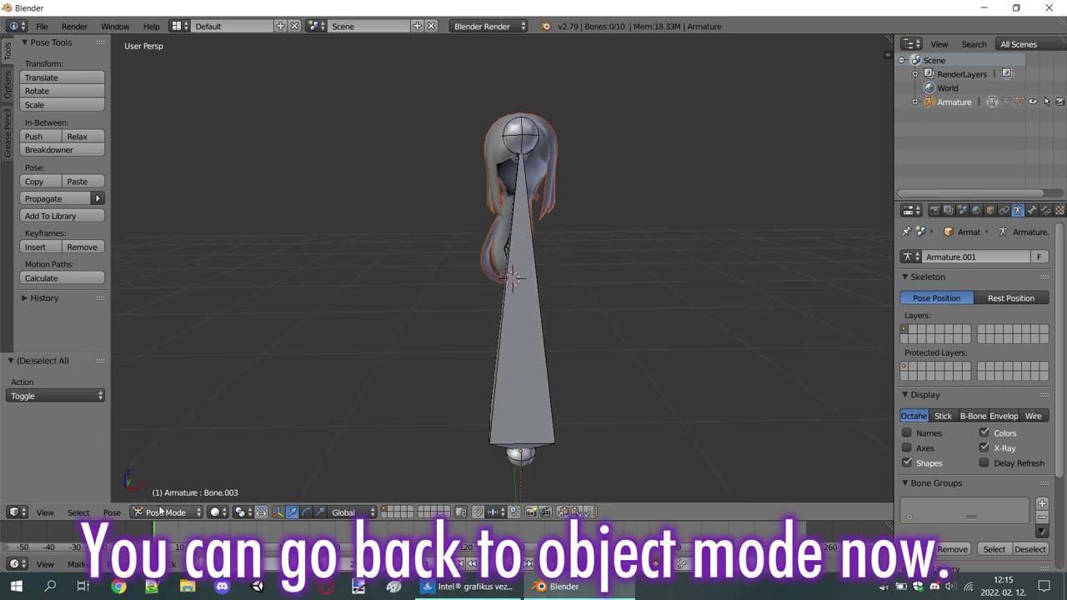
click(152, 497)
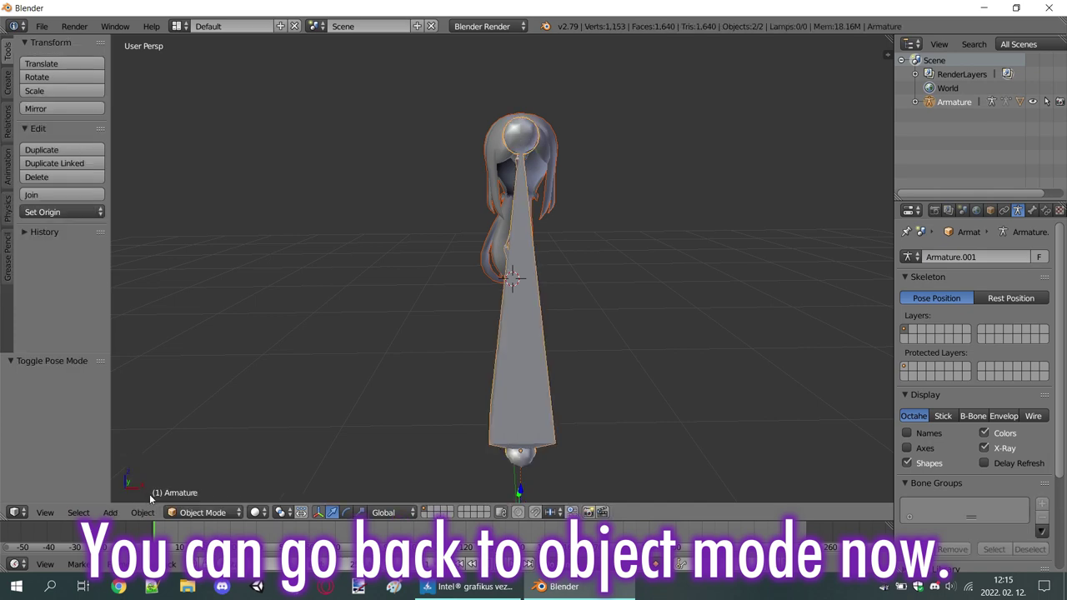
middle_drag(344, 352, 315, 362)
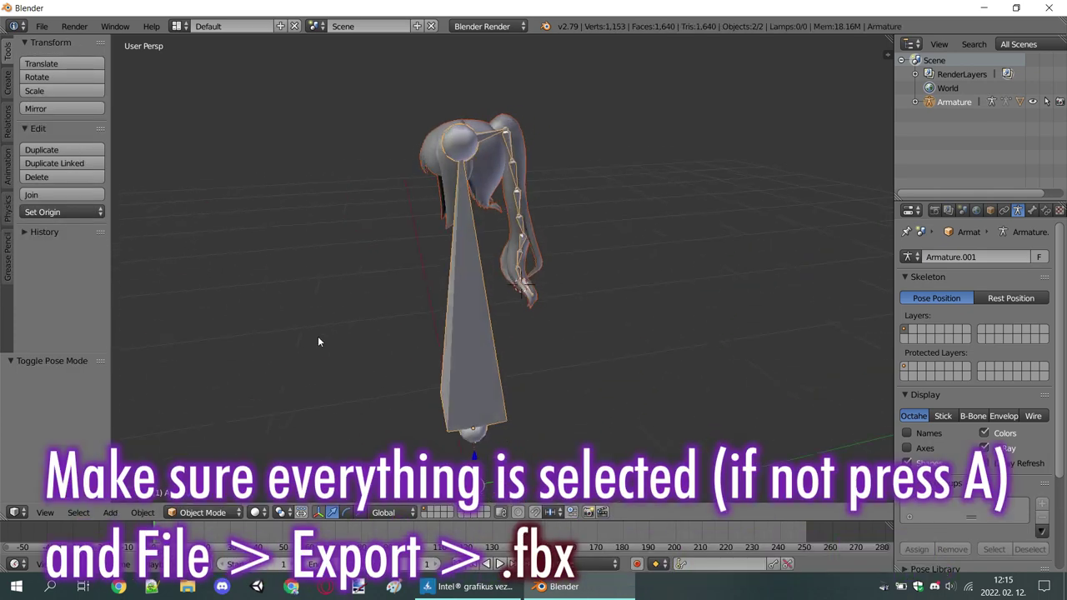
middle_drag(315, 362, 434, 303)
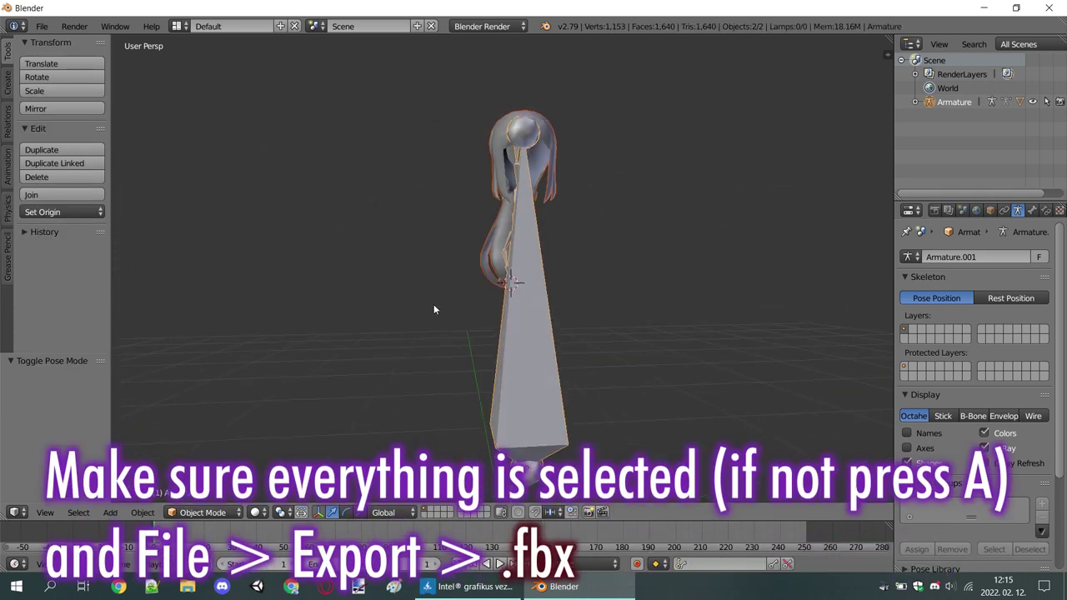
Export the rig as Tutorial_Kananrigged.fbx into the Hair Rigging Tutorial folder, then quit Blender.
click(41, 25)
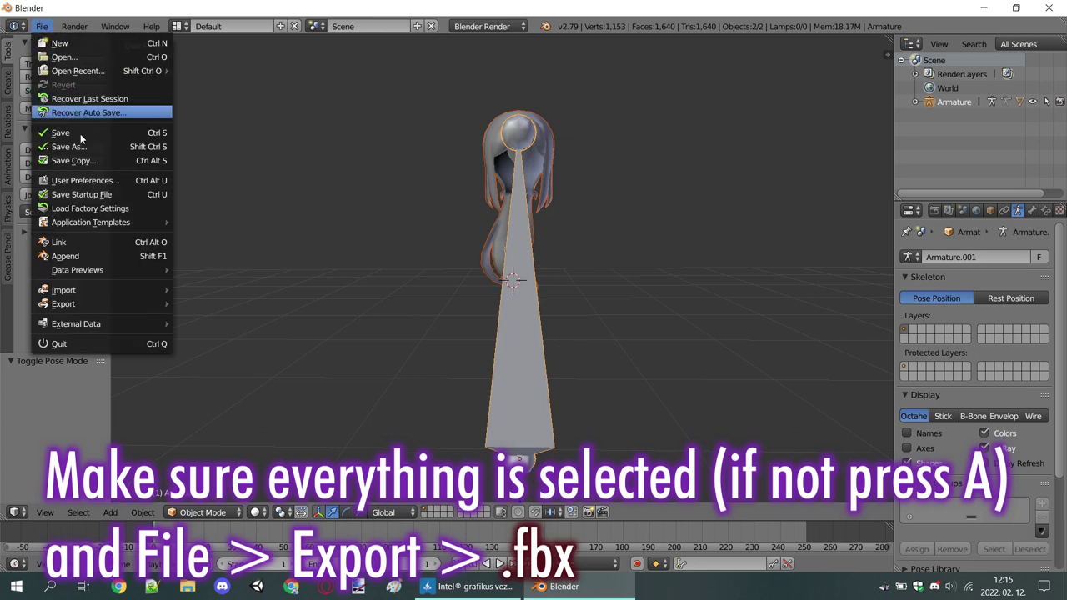
mouse_move(101, 308)
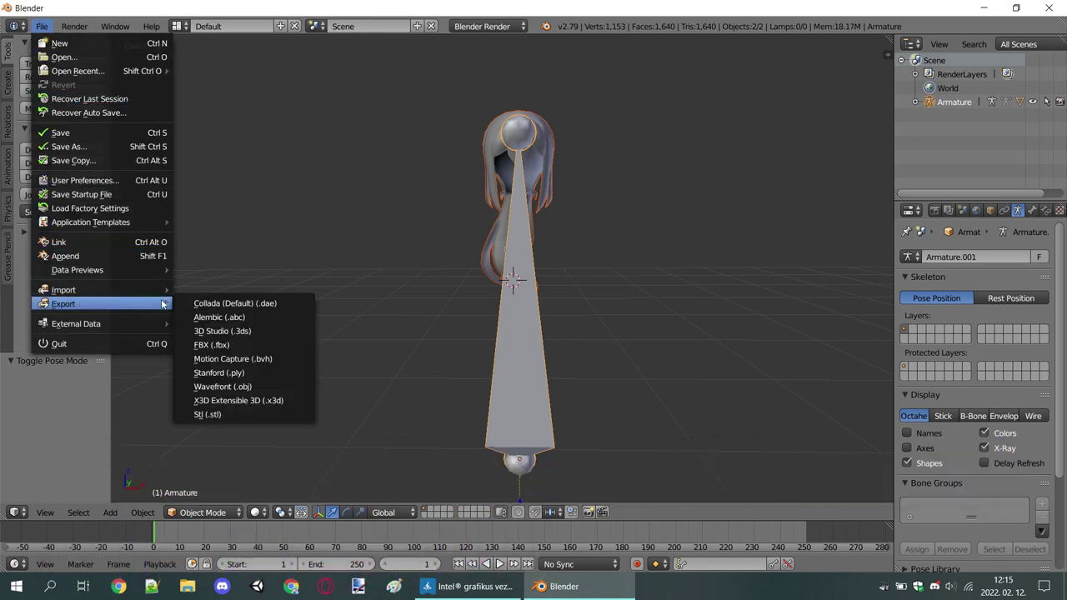
click(240, 345)
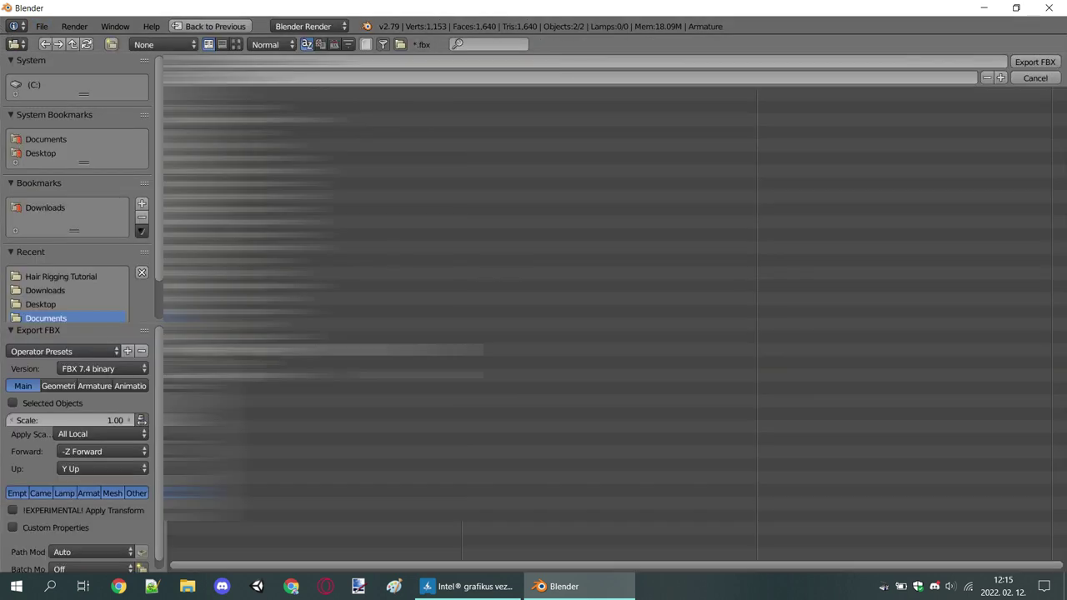
click(41, 277)
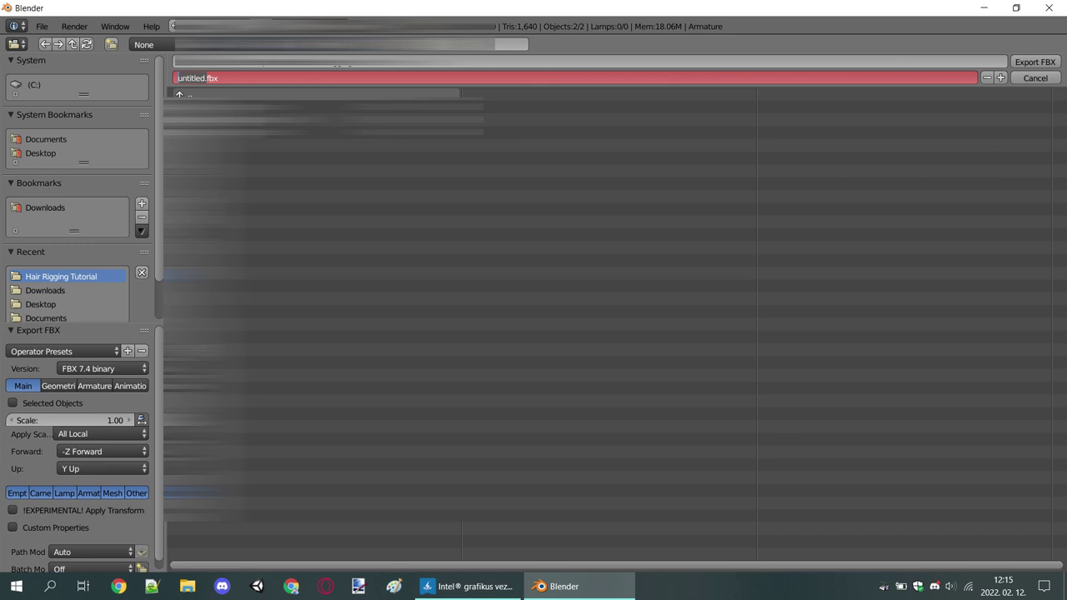
text(T)
text(nang)
click(1031, 63)
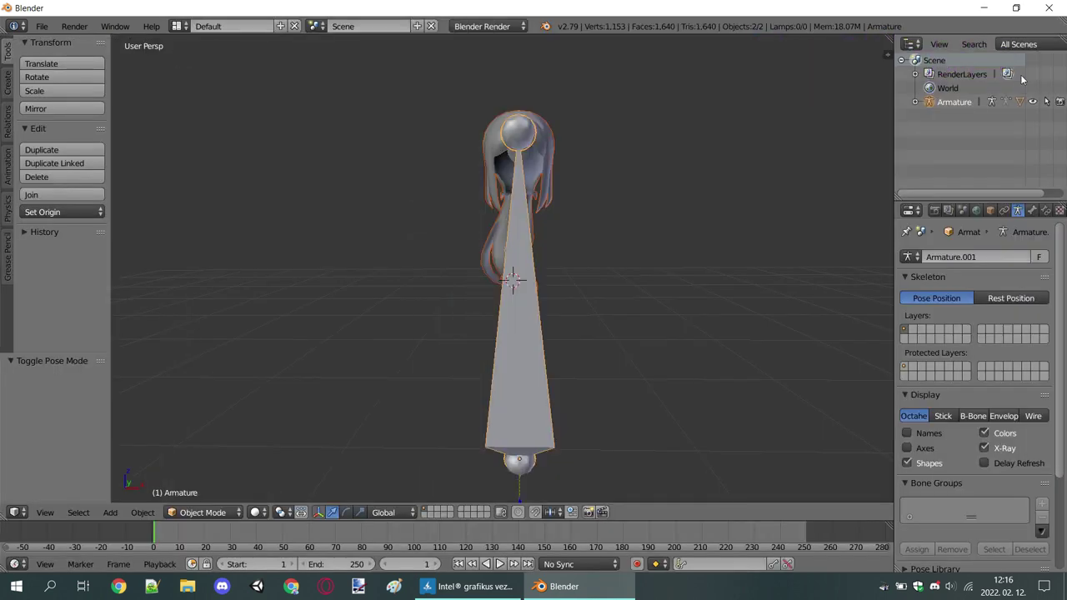
middle_drag(653, 225, 543, 235)
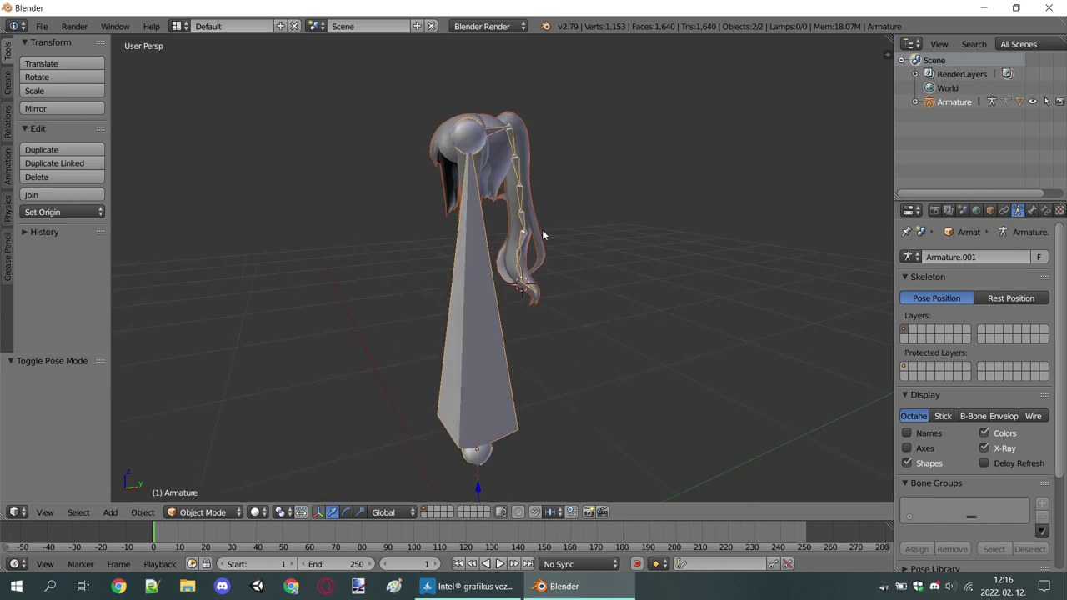
click(1049, 8)
click(532, 345)
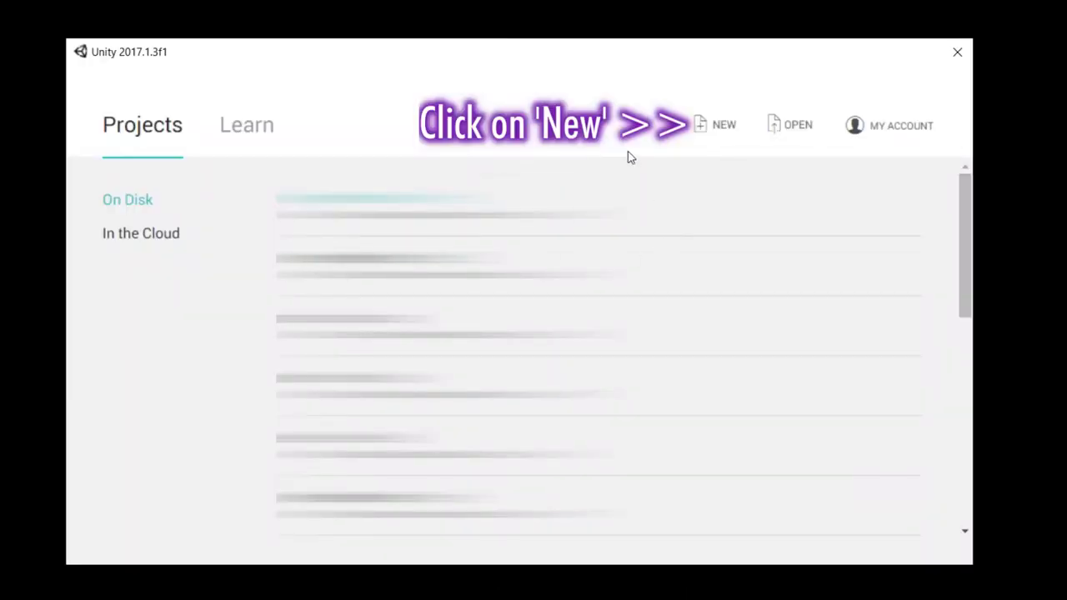
Create a 3D Unity project named 'Hair Rigging Tutorial' from the launcher.
click(723, 124)
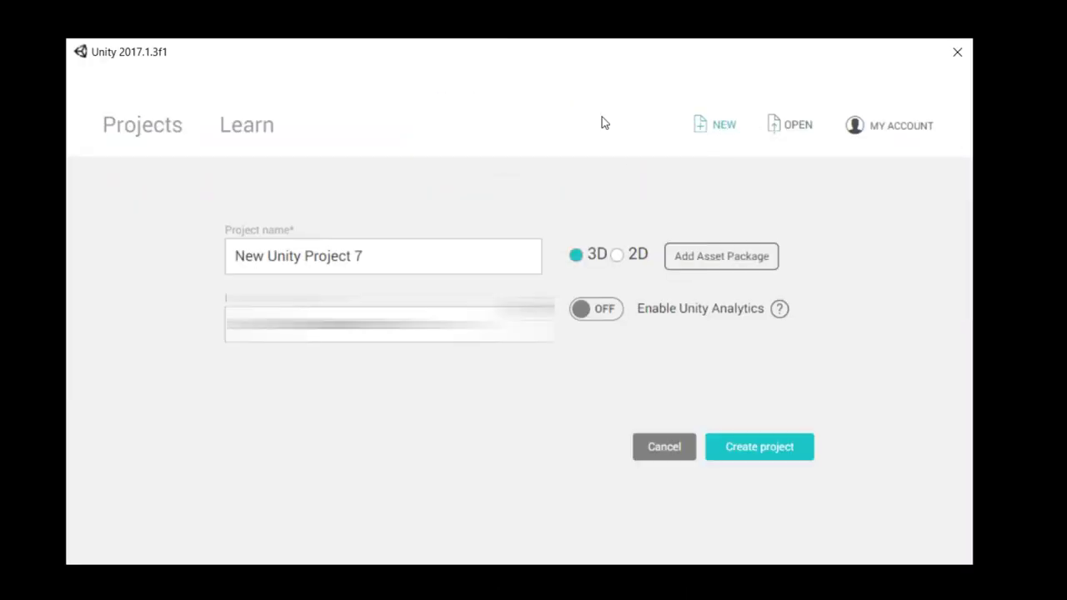
triple_click(302, 257)
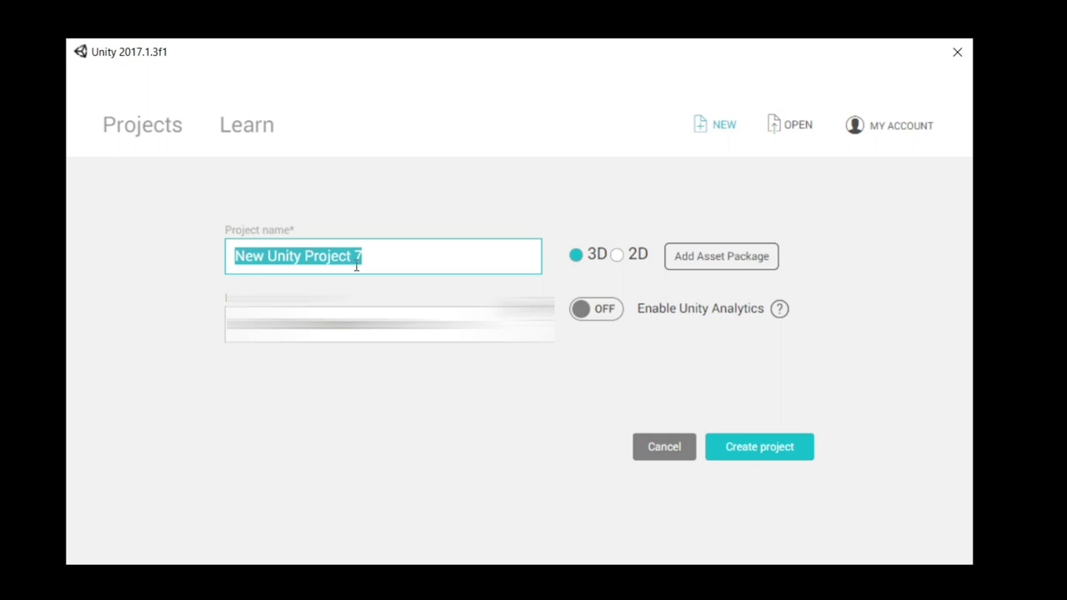
text(Hair Rigging )
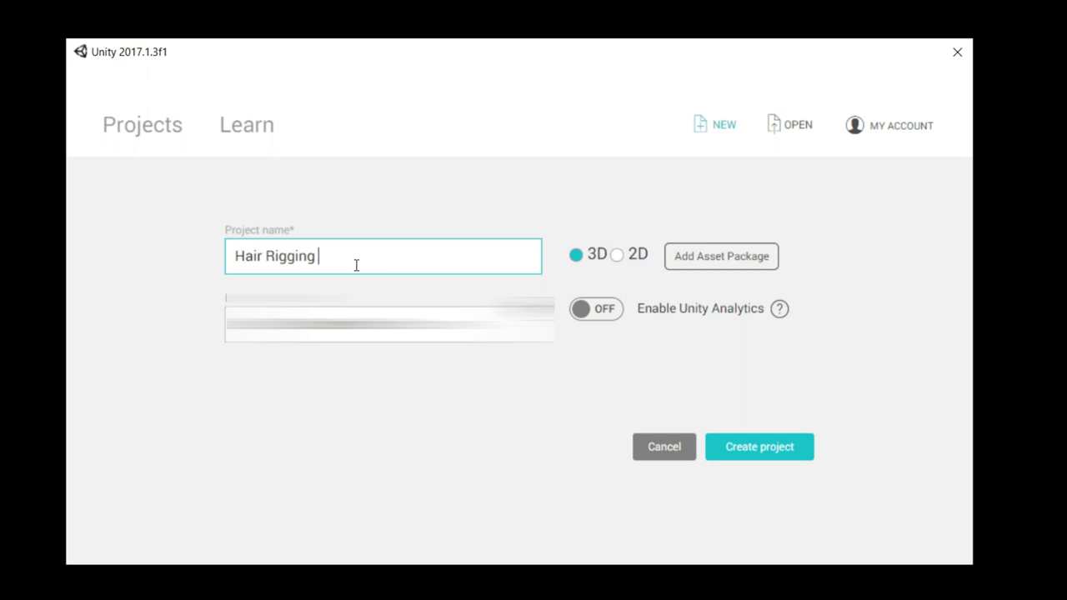
text(Tutorial)
click(585, 255)
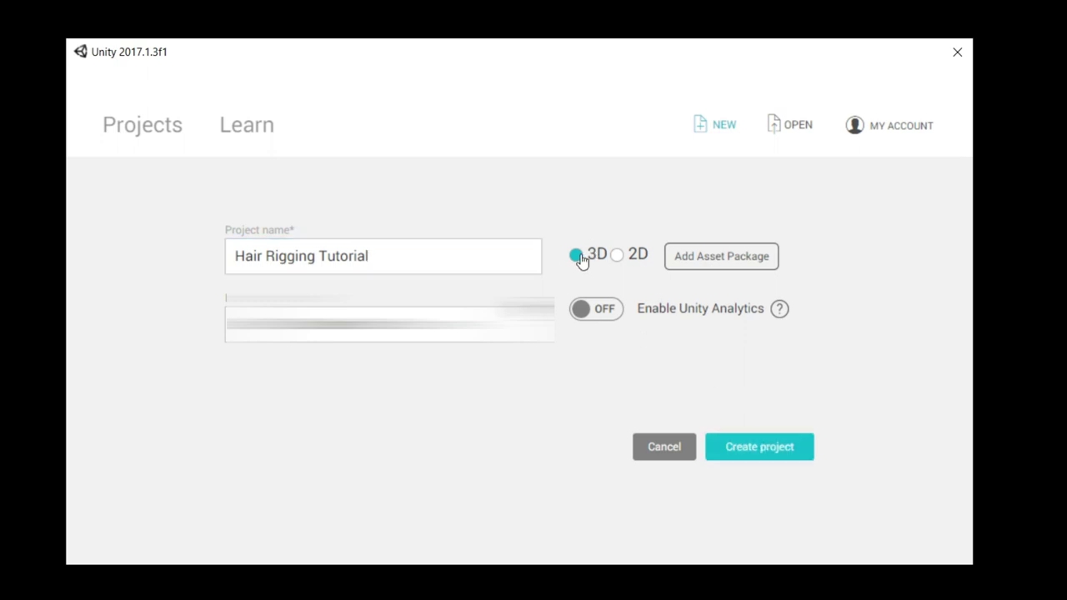
click(754, 448)
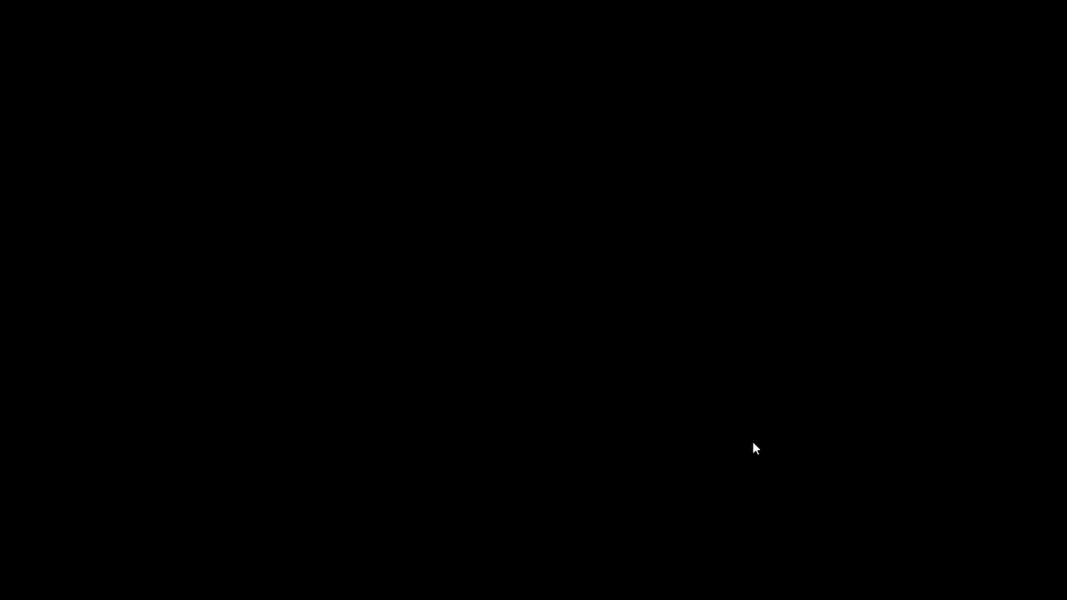
Inspect the DynamicBone and DynamicBoneCollider scripts in the Assets folder.
middle_drag(531, 138, 453, 209)
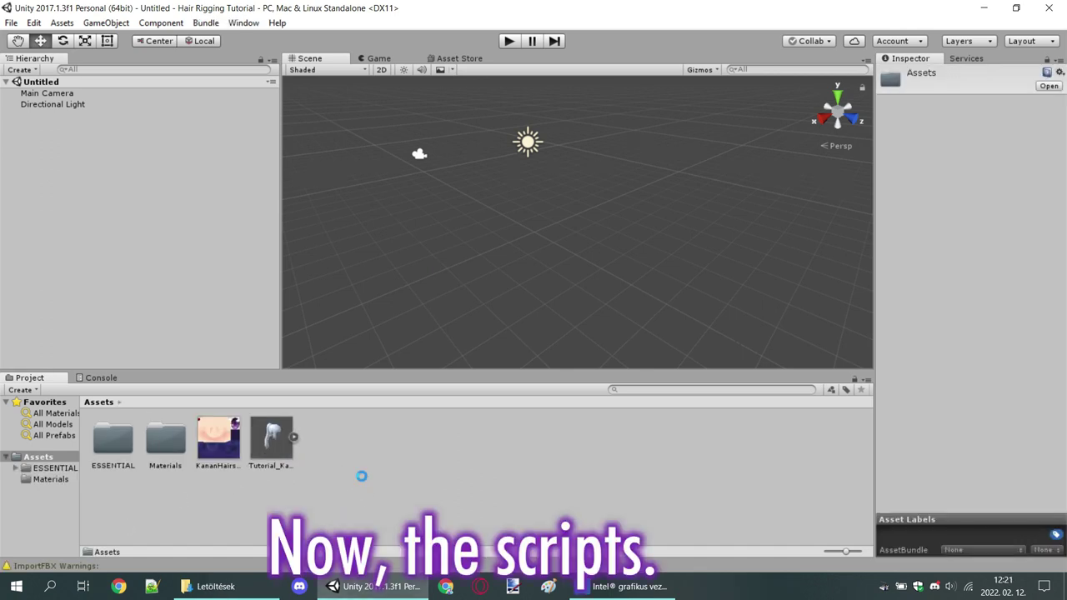
click(215, 453)
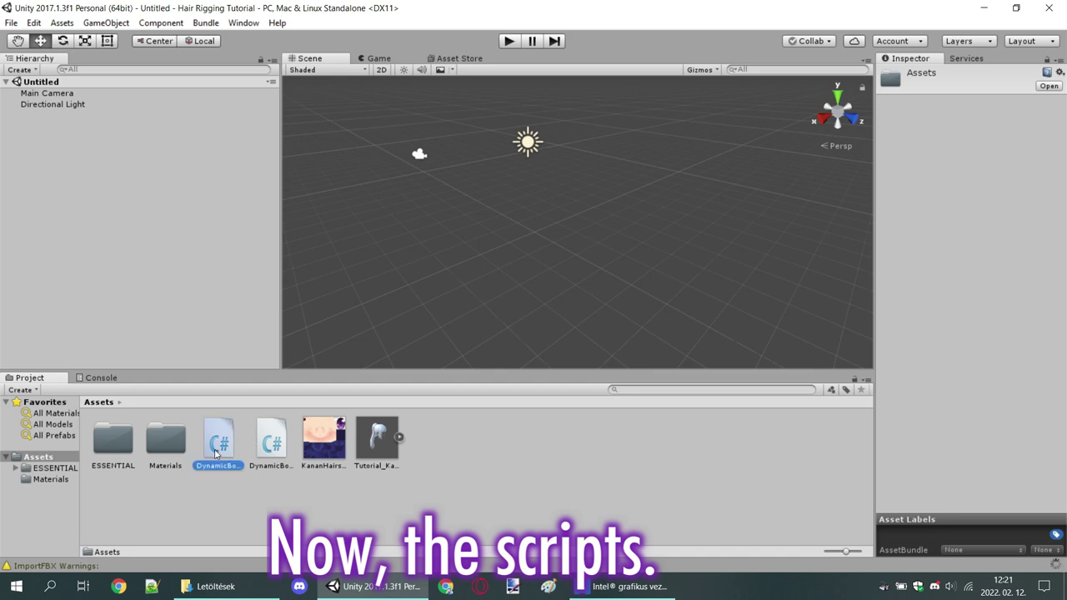
click(267, 449)
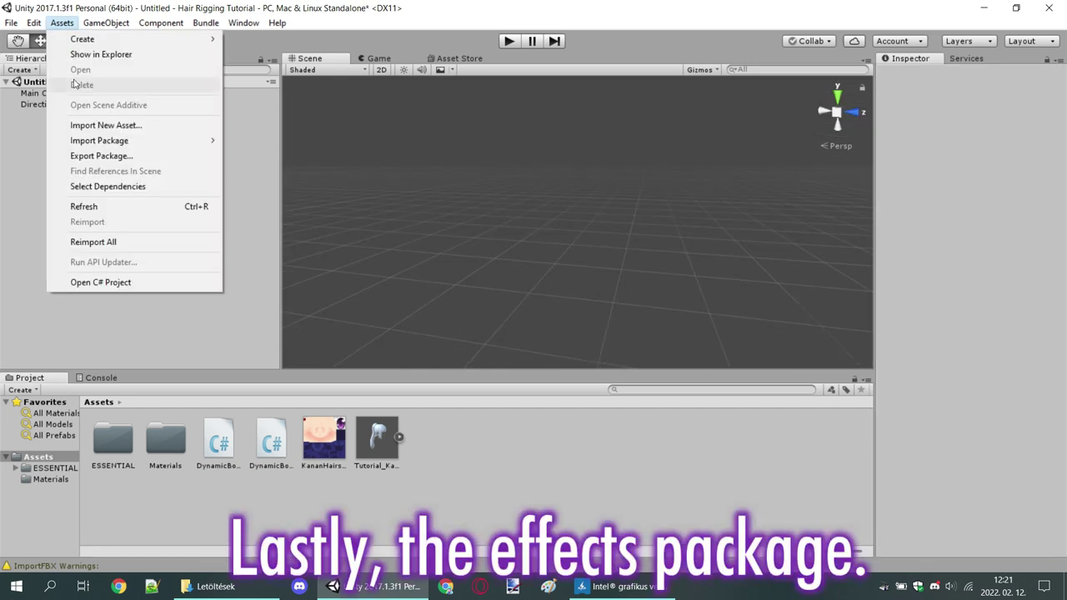
Import the Effects standard asset package with all of its files.
mouse_move(129, 141)
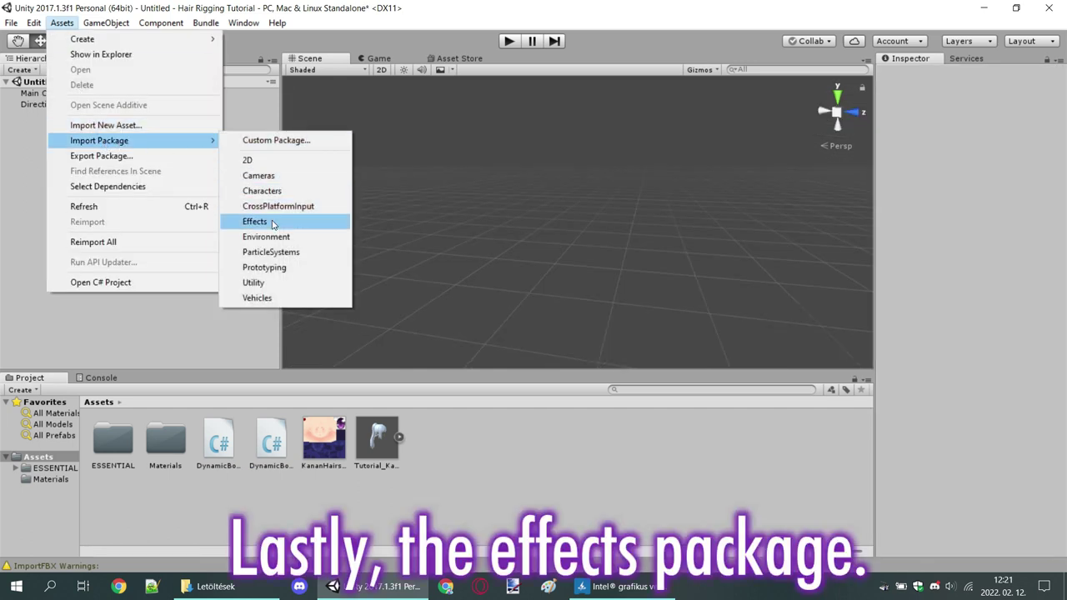
click(271, 222)
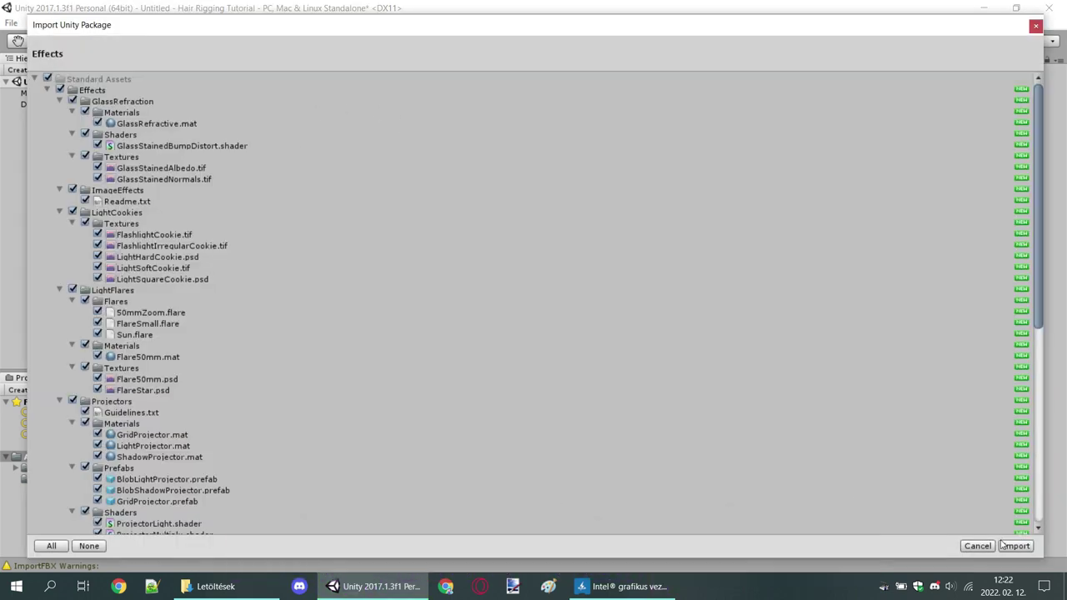
click(1003, 544)
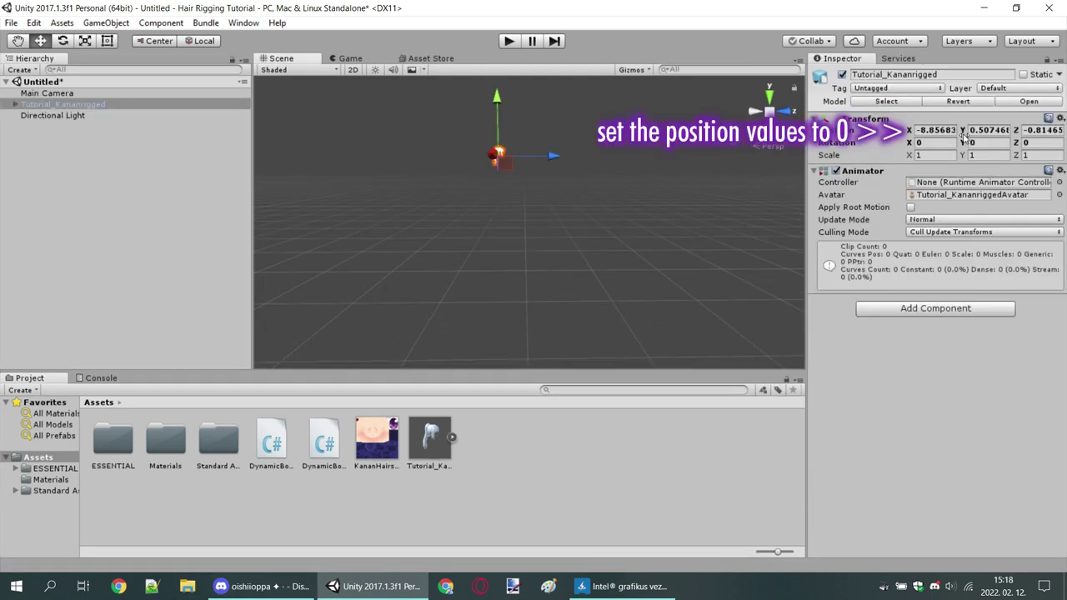
Set the hair model's position to 0,0,0 and drag the KananHairs texture onto it.
text(0)
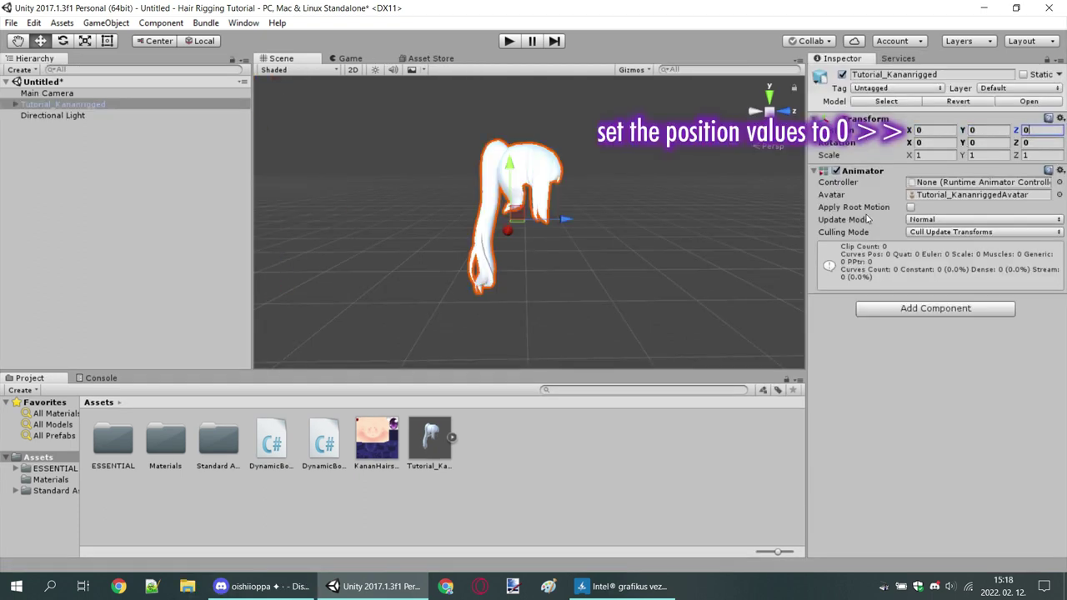
click(383, 210)
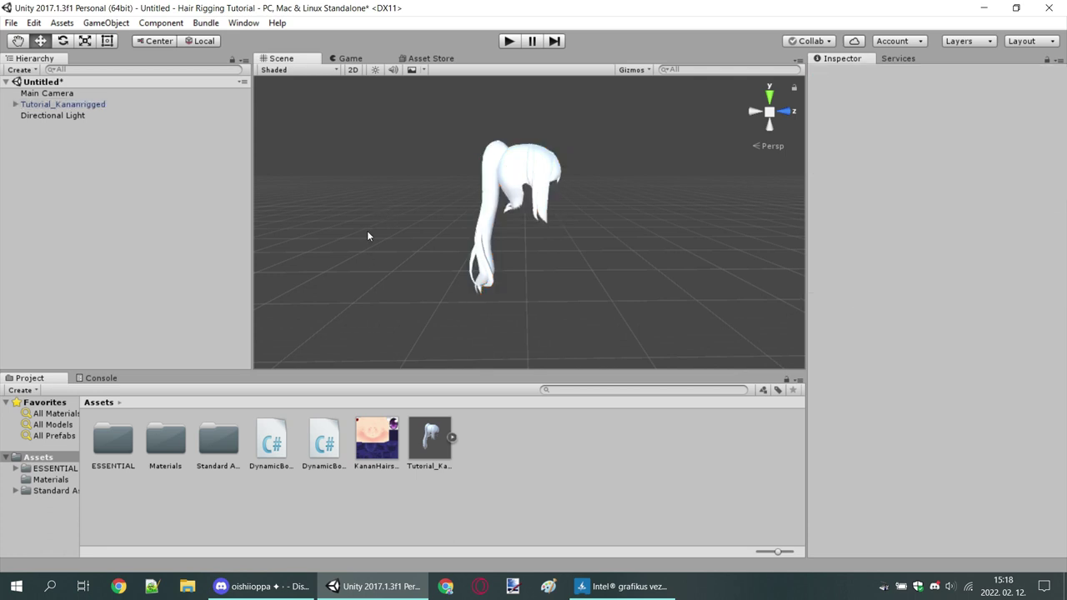
click(512, 176)
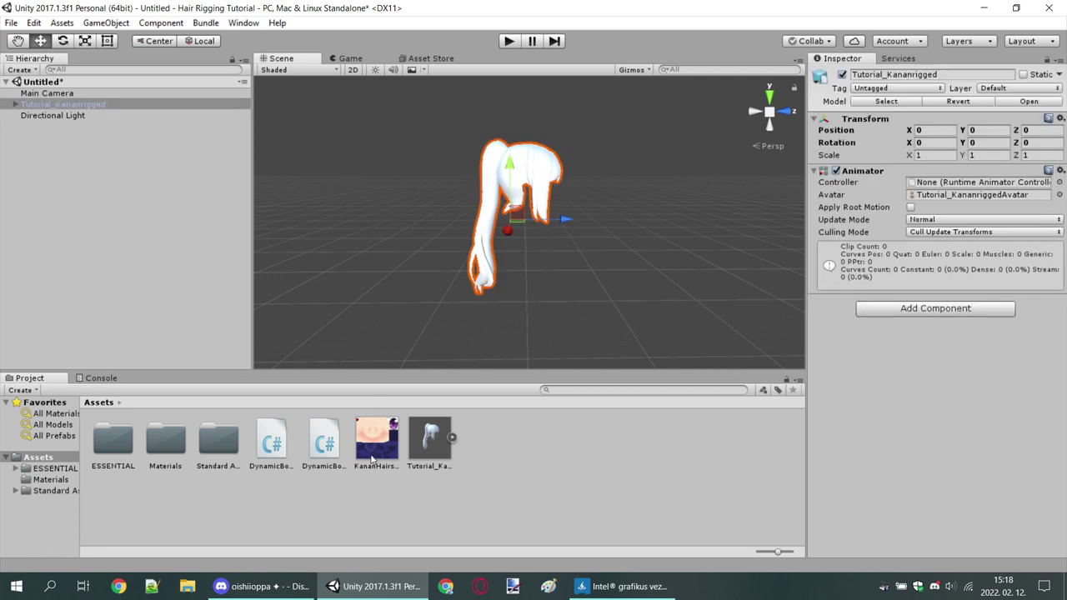
drag(377, 463, 532, 175)
click(375, 256)
mouse_move(371, 255)
middle_down()
mouse_move(461, 260)
mouse_move(445, 262)
middle_up()
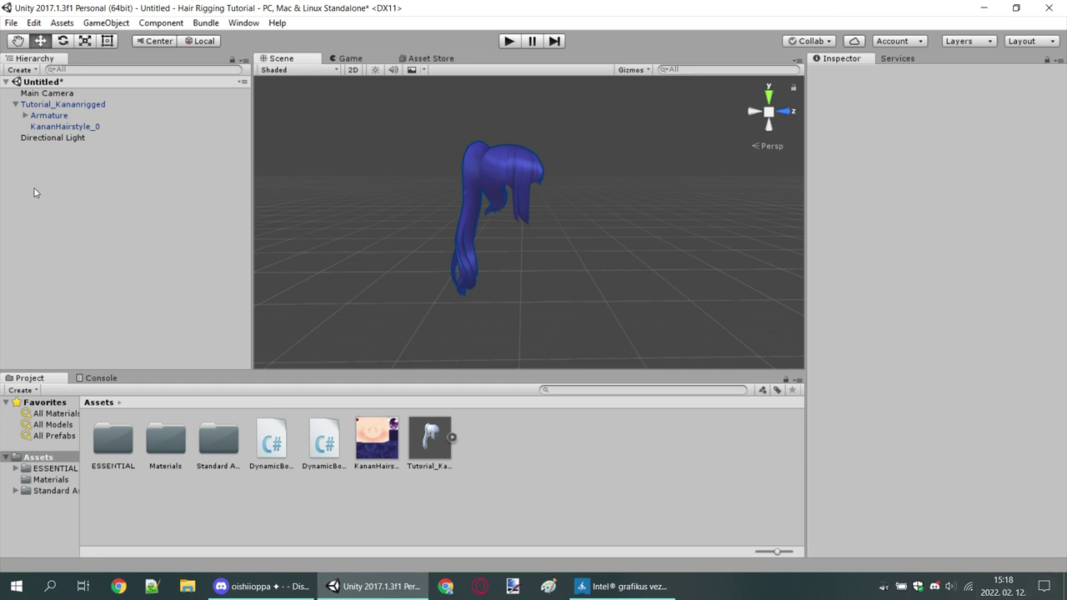
Unfold Armature and each bone from Bone through Bone.009 to show Bone.009_end.
click(25, 115)
click(35, 127)
click(45, 137)
click(53, 149)
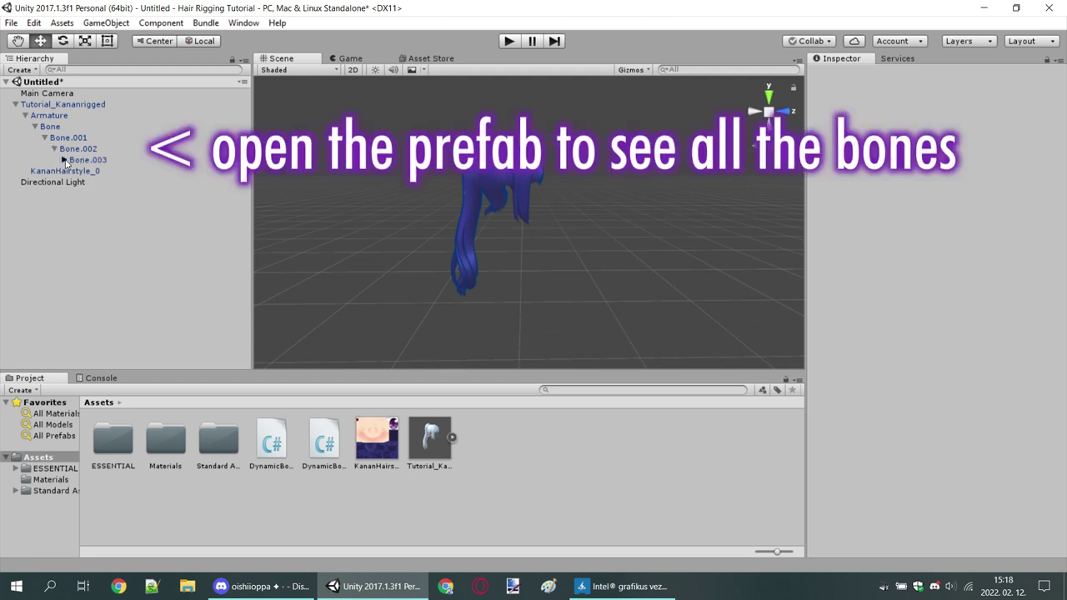
click(64, 159)
click(93, 171)
click(74, 170)
click(100, 181)
click(83, 182)
click(94, 193)
click(104, 204)
click(113, 215)
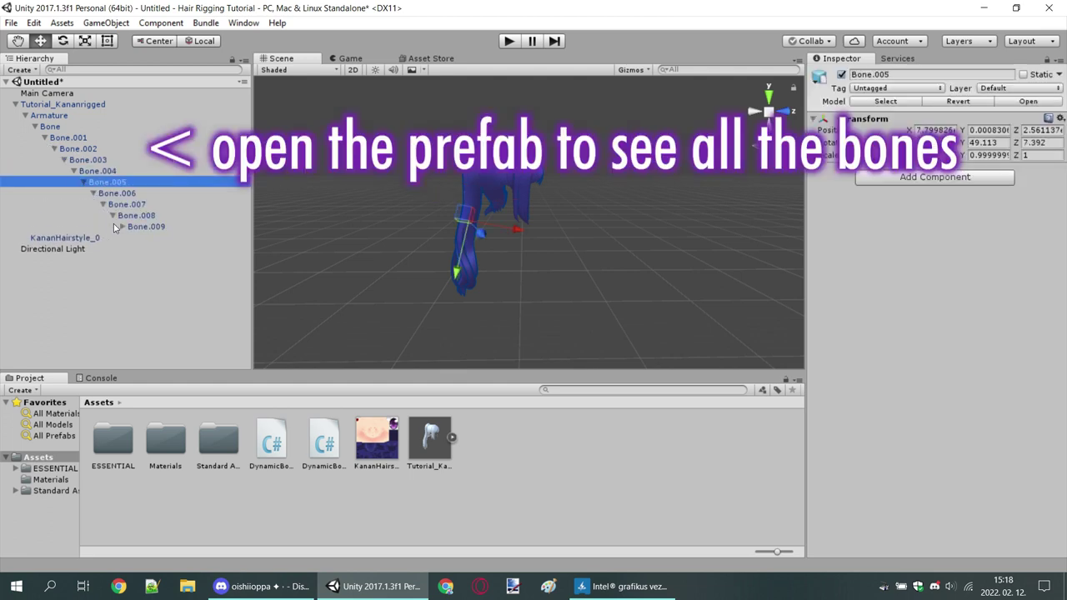
click(123, 227)
Clear the selection, then select Bone.002 for testing.
click(145, 278)
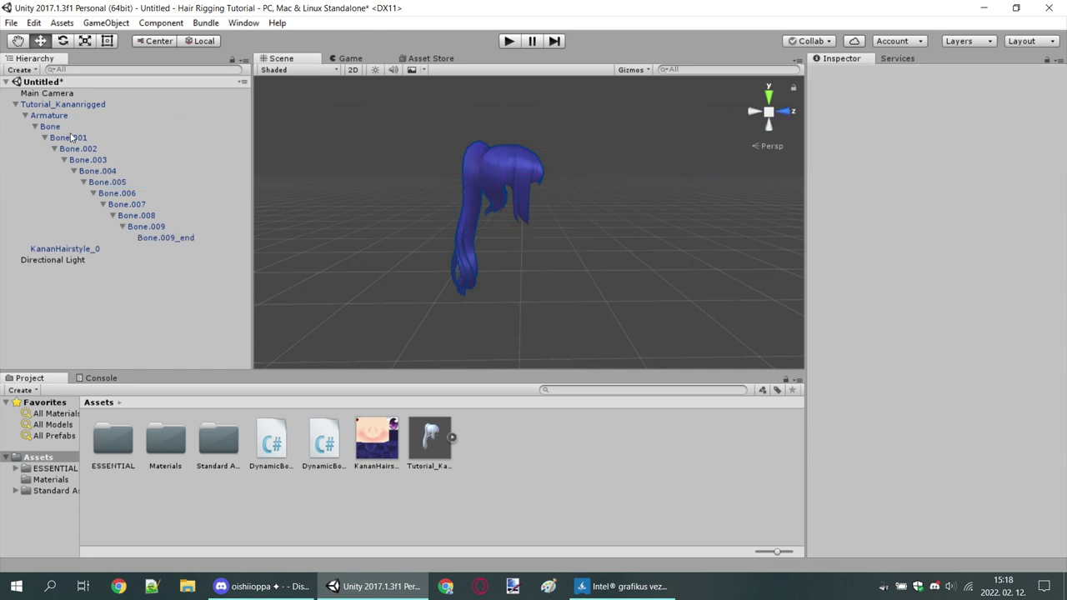
click(80, 138)
click(80, 149)
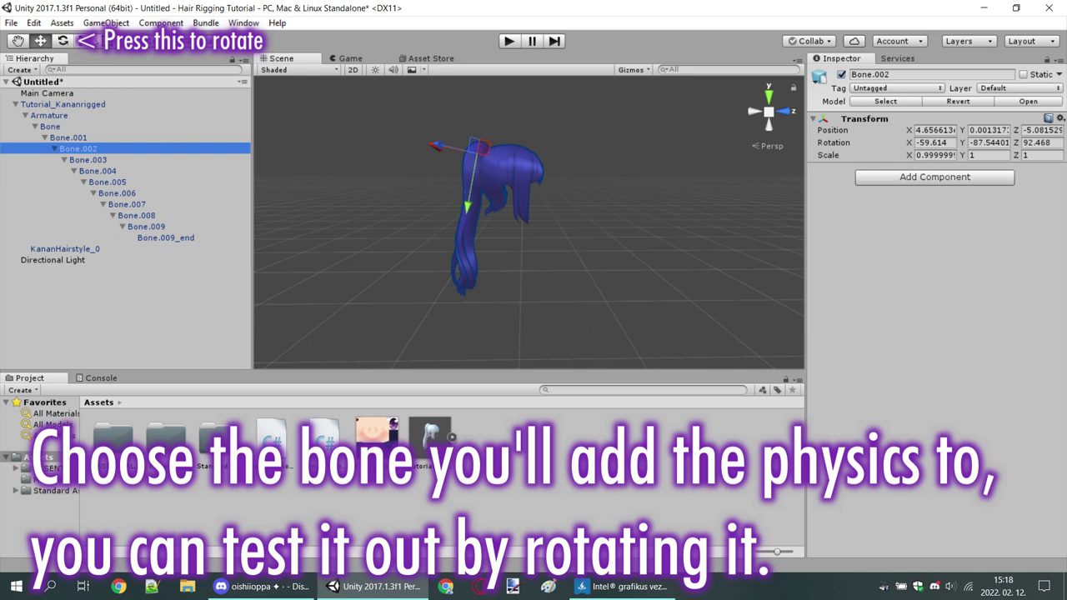
Rotate Bone.002 and Bone.003 to test the bend, undo, and return to the Move tool.
click(63, 42)
mouse_move(438, 153)
mouse_down()
mouse_move(736, 200)
mouse_move(511, 99)
mouse_move(759, 262)
mouse_move(760, 308)
mouse_up()
click(119, 161)
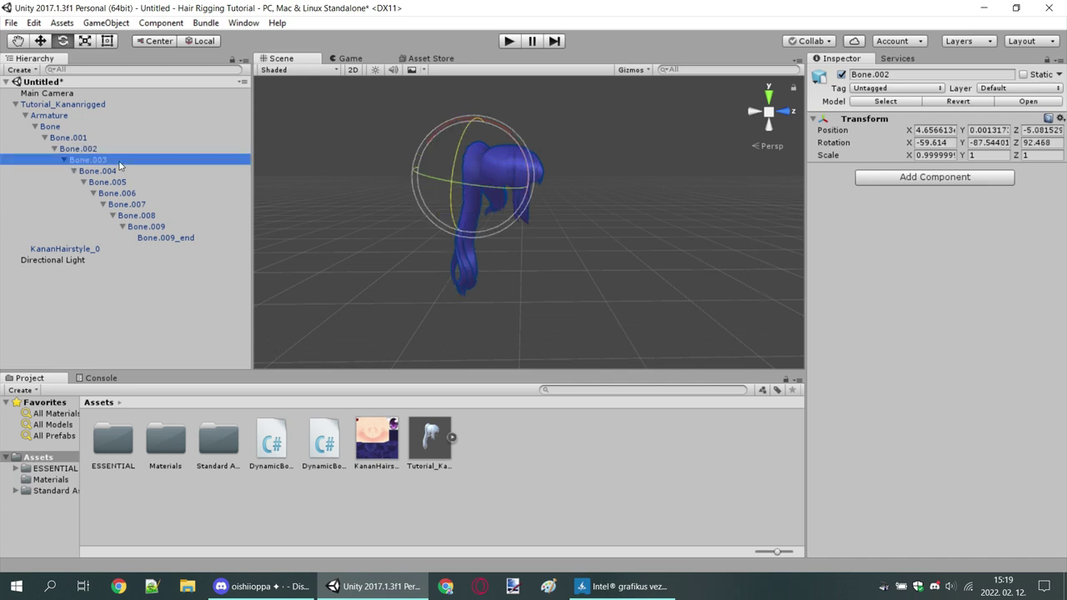
mouse_move(433, 144)
mouse_down()
mouse_move(350, 328)
mouse_move(500, 79)
mouse_move(583, 102)
mouse_move(438, 191)
mouse_move(380, 256)
mouse_move(395, 256)
mouse_up()
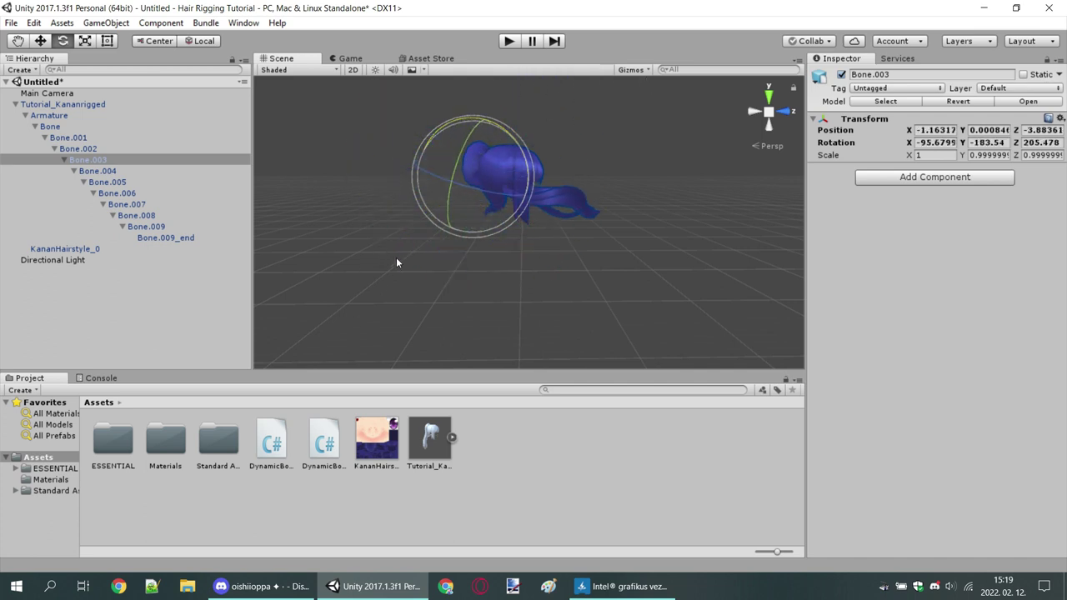
key(ctrl+z)
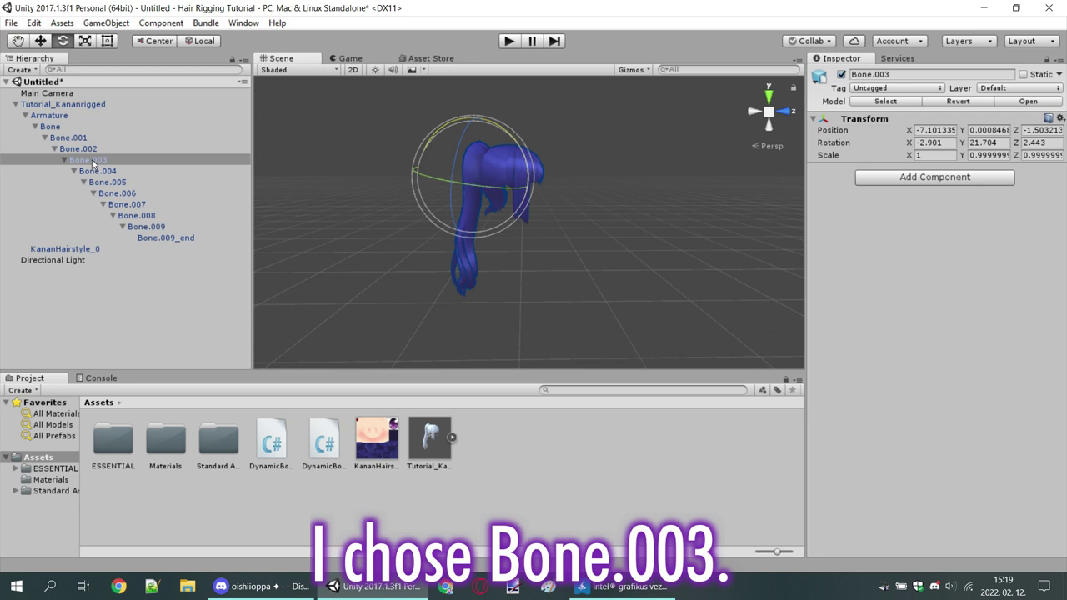
click(40, 41)
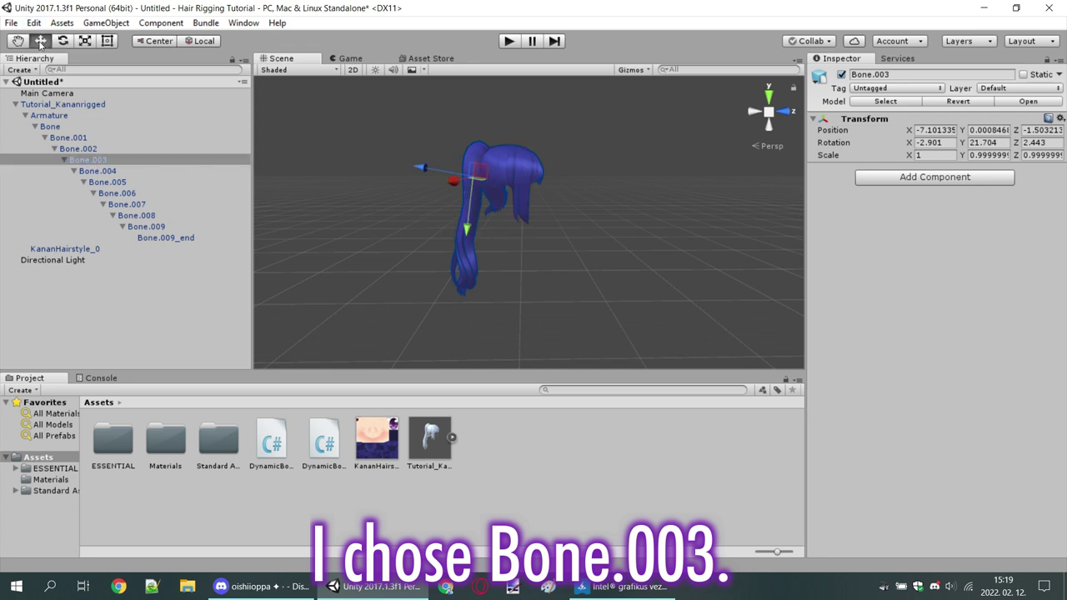
Add the DynamicBone script to Bone.003, with Bone.003 as Root and Reference Object.
mouse_move(271, 442)
mouse_down()
mouse_move(262, 445)
mouse_move(87, 161)
mouse_up()
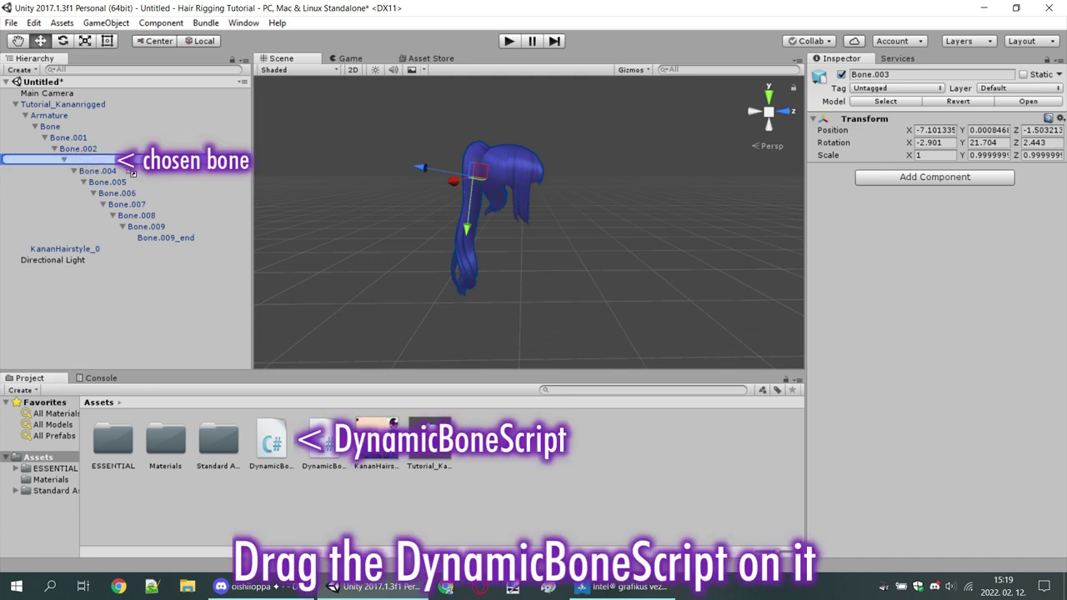
drag(87, 161, 129, 166)
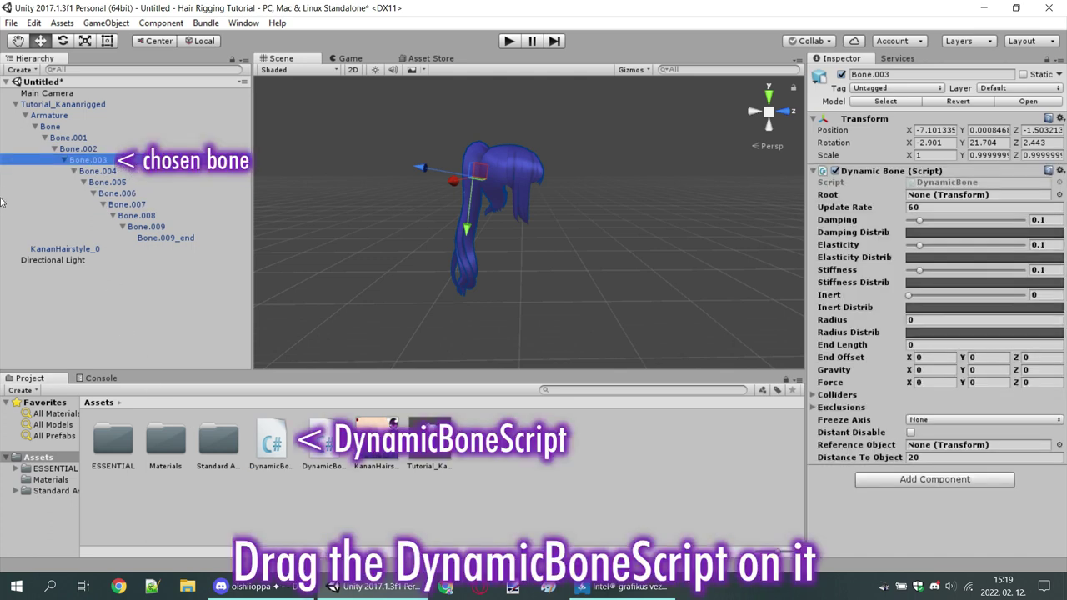
mouse_move(67, 162)
mouse_down()
mouse_move(607, 170)
mouse_move(911, 200)
mouse_up()
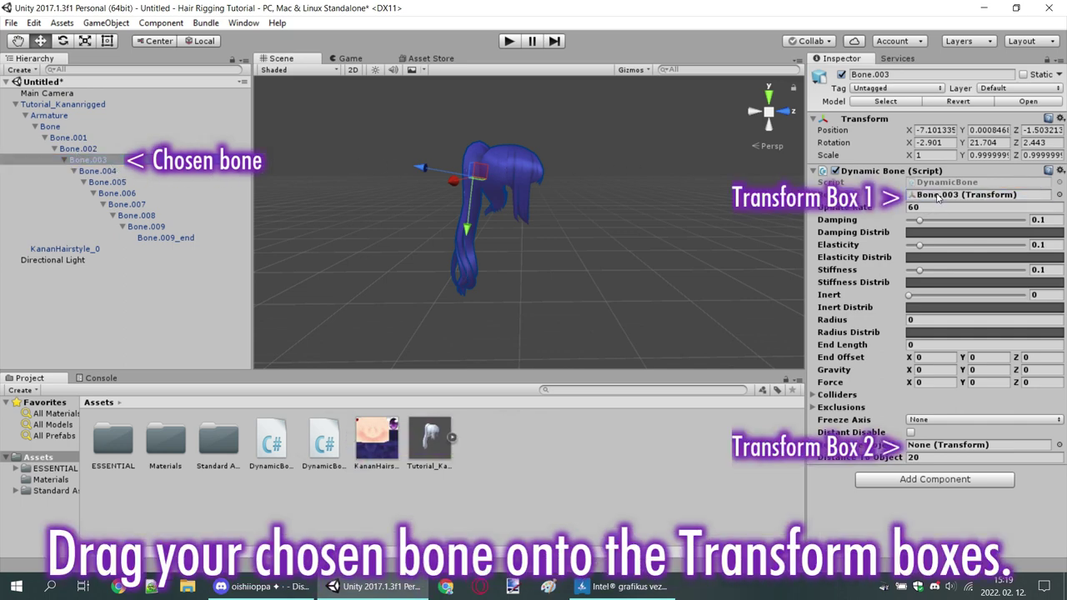
drag(143, 162, 816, 319)
drag(817, 319, 942, 446)
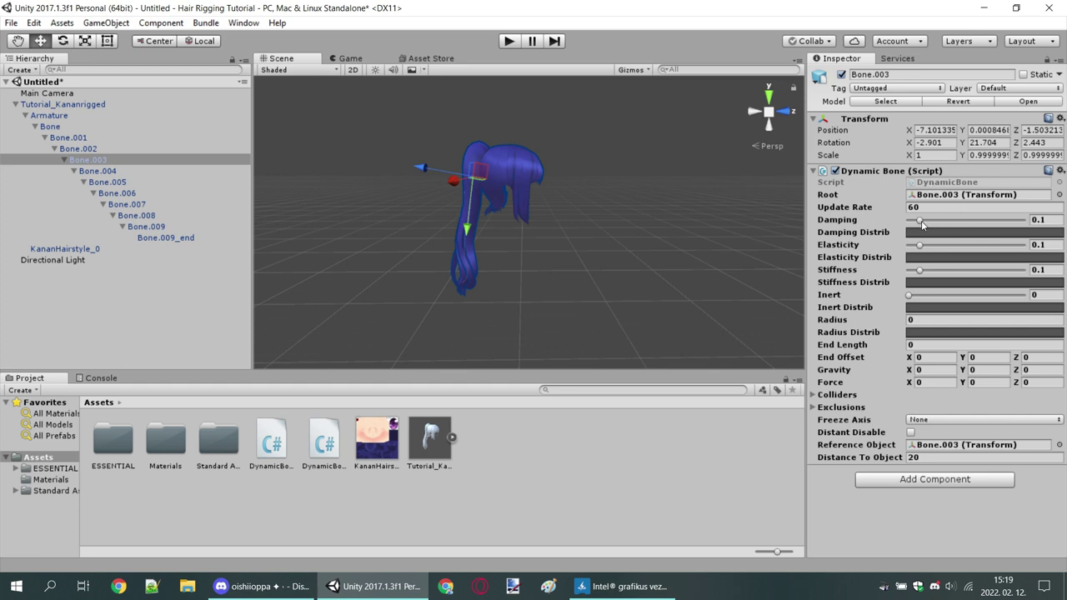
Set Damping to 1 and Inert to 0.85, then play and watch in the Scene view.
drag(920, 221, 1038, 216)
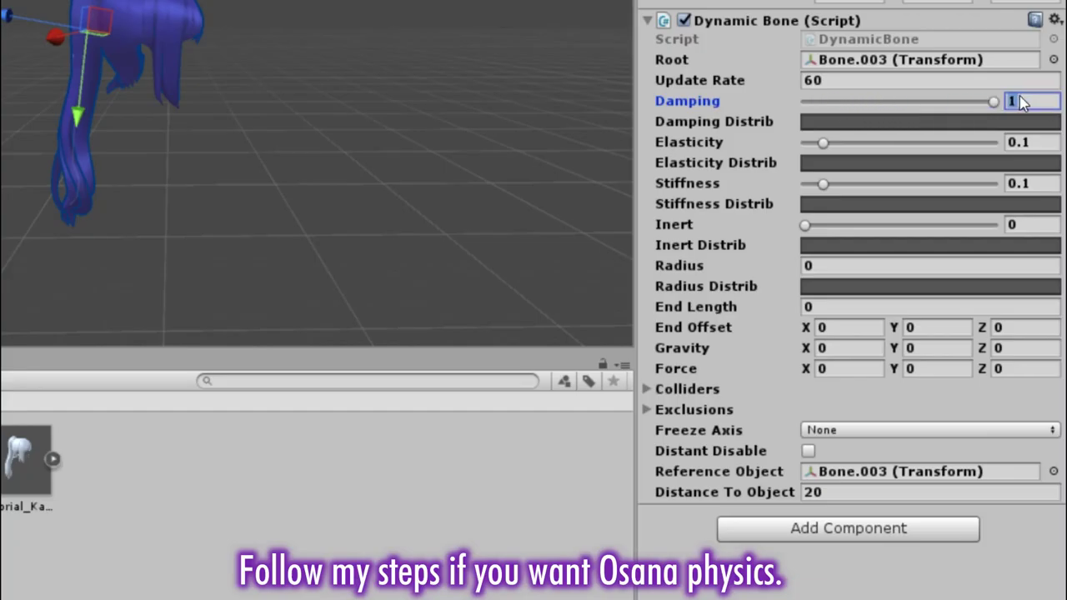
click(1033, 225)
text(.85)
key(Return)
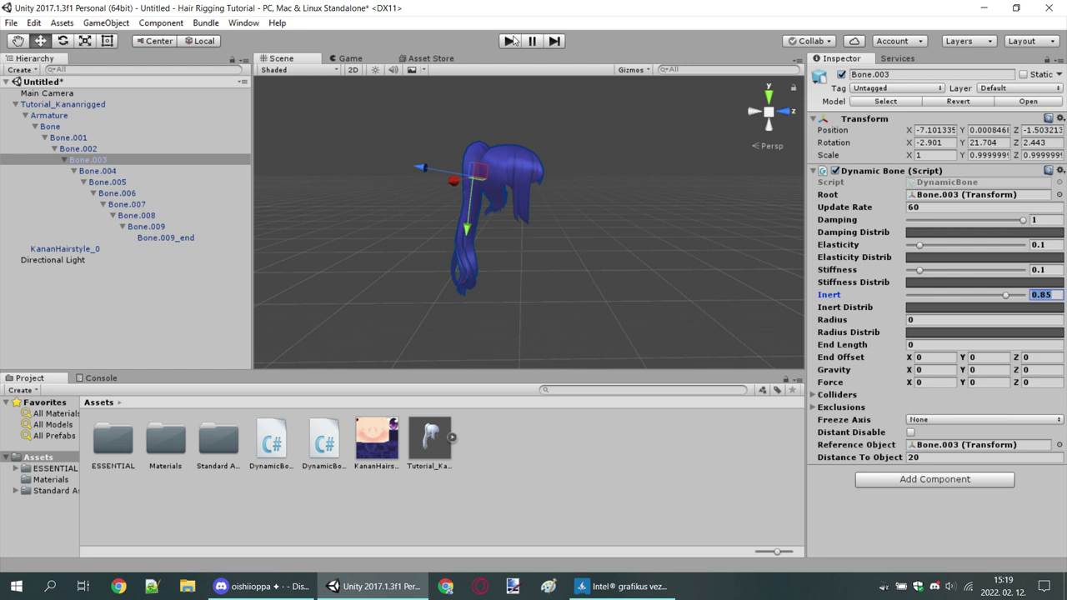
click(511, 42)
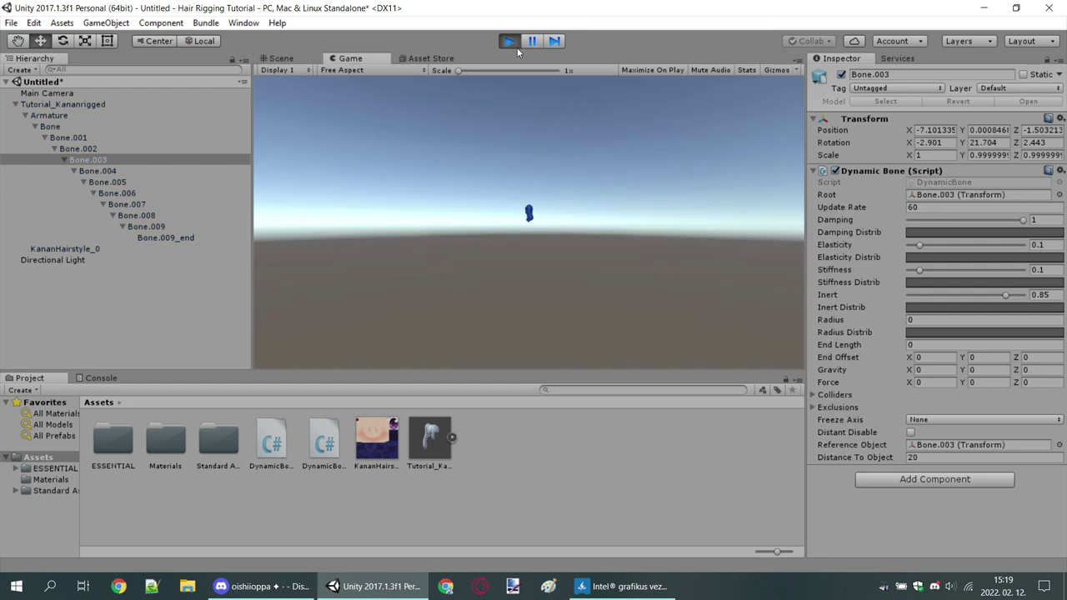
click(281, 58)
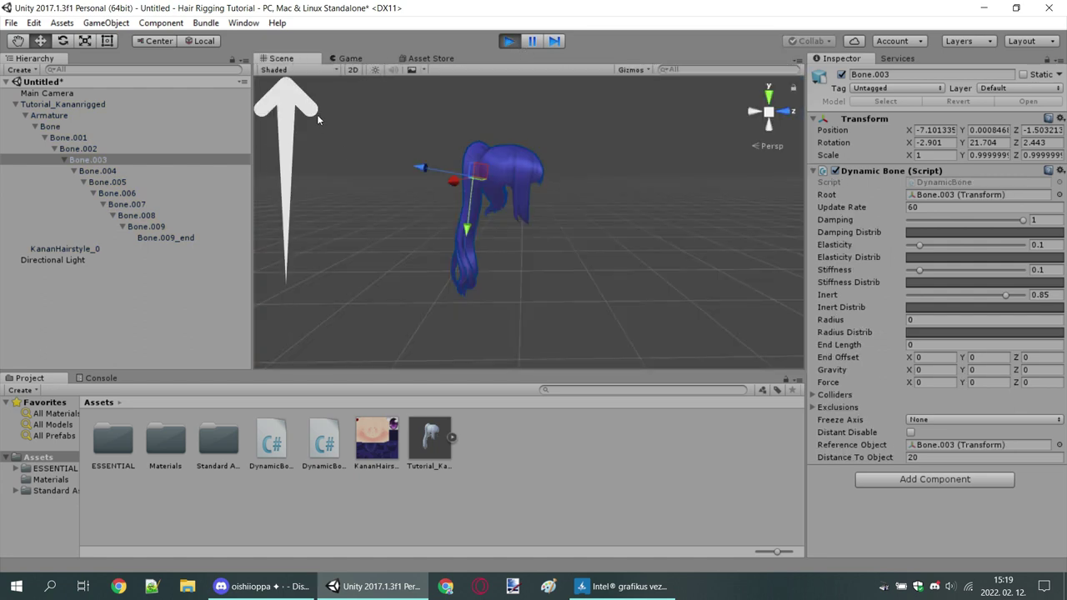
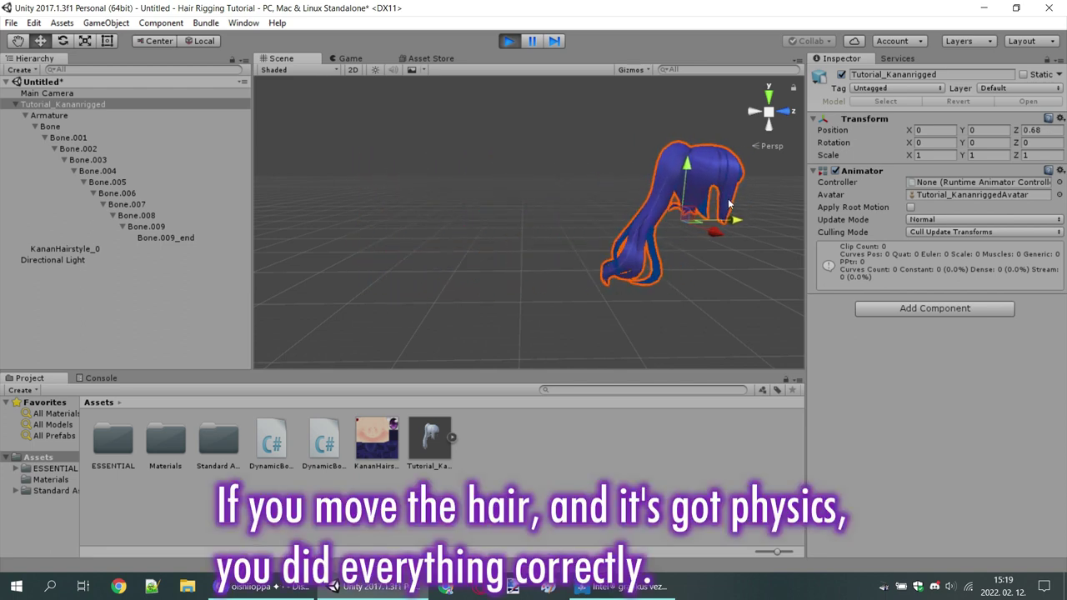
Drag Tutorial_Kananrigged during Play mode to watch the hair bones swing, then stop playback.
mouse_move(379, 184)
mouse_down()
mouse_move(594, 208)
mouse_move(364, 161)
mouse_move(776, 221)
mouse_move(856, 188)
mouse_move(825, 200)
mouse_move(573, 195)
mouse_move(336, 159)
mouse_move(792, 176)
mouse_move(863, 240)
mouse_move(733, 184)
mouse_move(349, 149)
mouse_move(841, 216)
mouse_move(684, 137)
mouse_move(575, 113)
mouse_up()
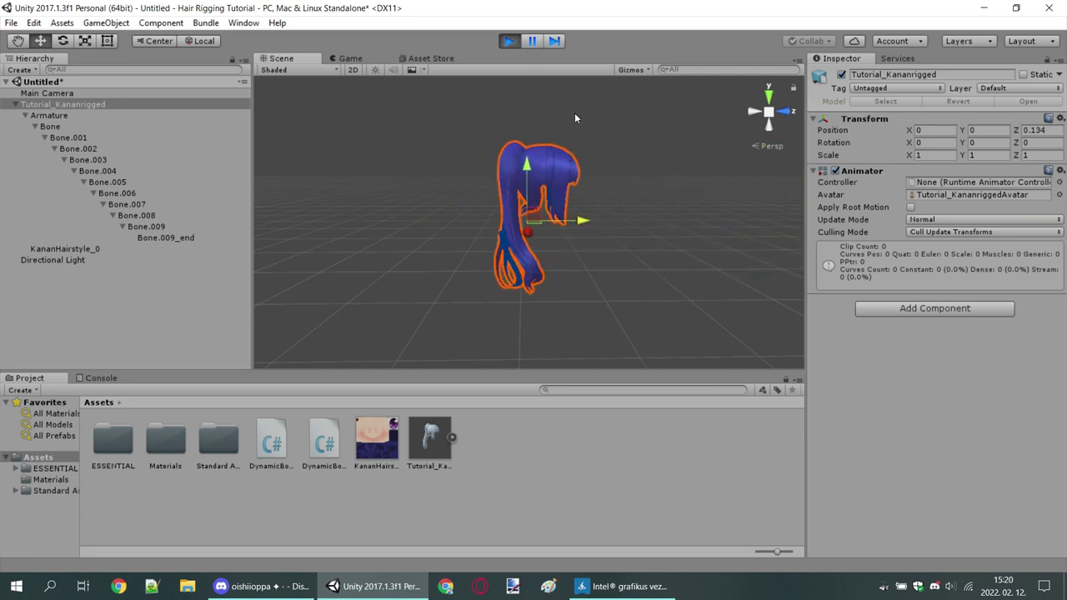
click(509, 42)
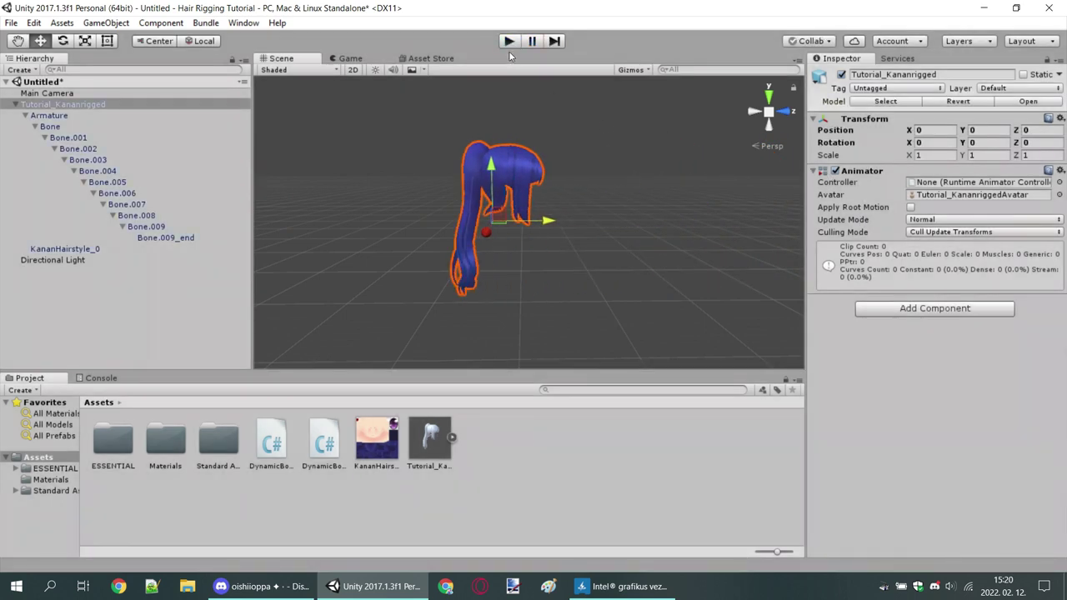
Create an empty GameObject at position 0,0,0 and name it NewRiggedHair.
click(17, 320)
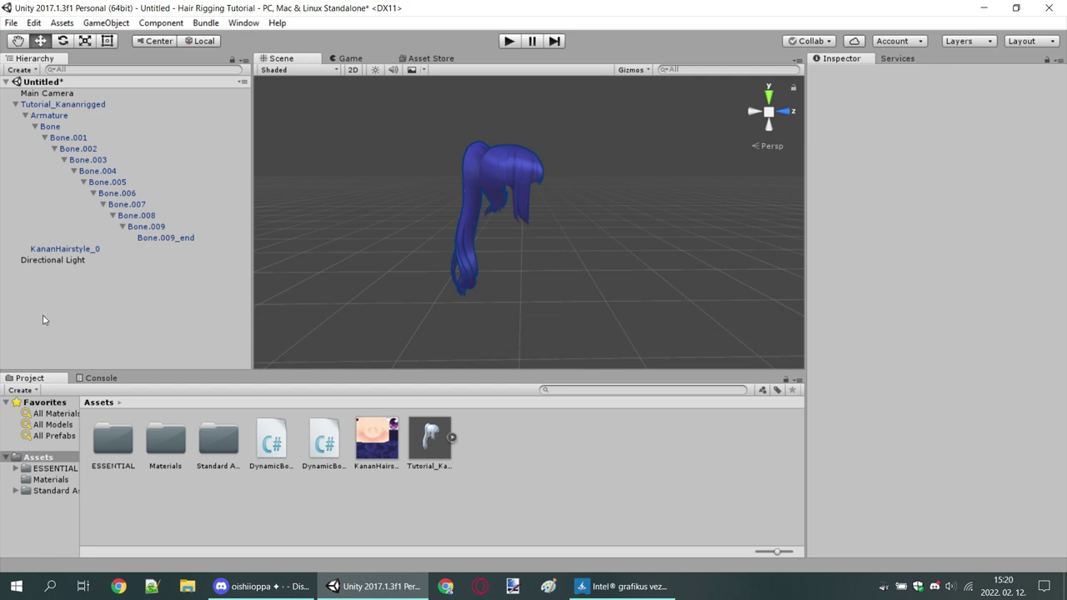
click(15, 104)
right_click(89, 171)
click(144, 301)
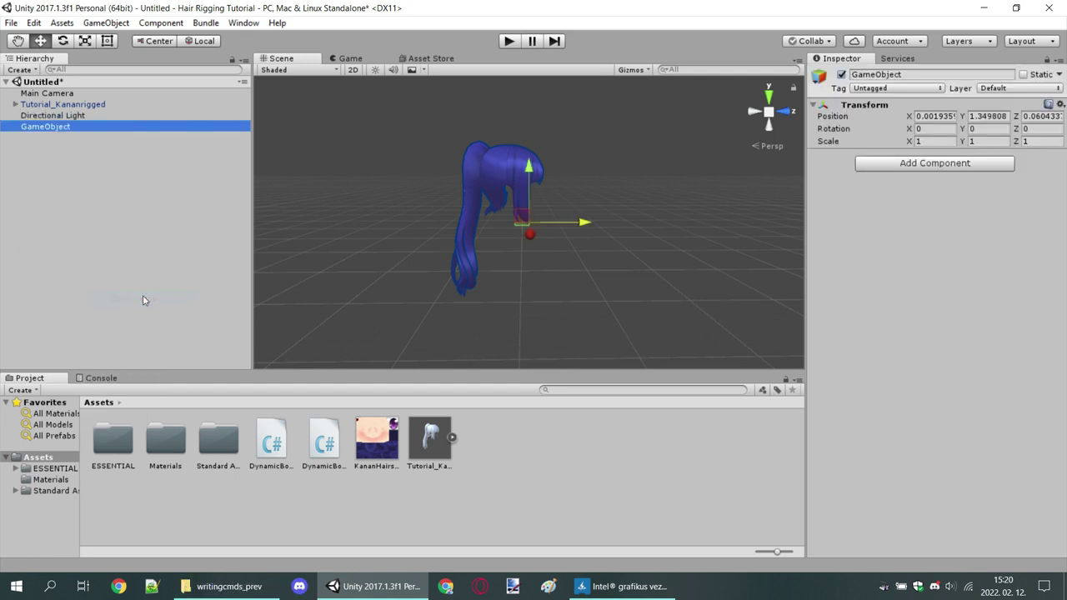
click(945, 126)
text(0)
key(Tab)
click(878, 76)
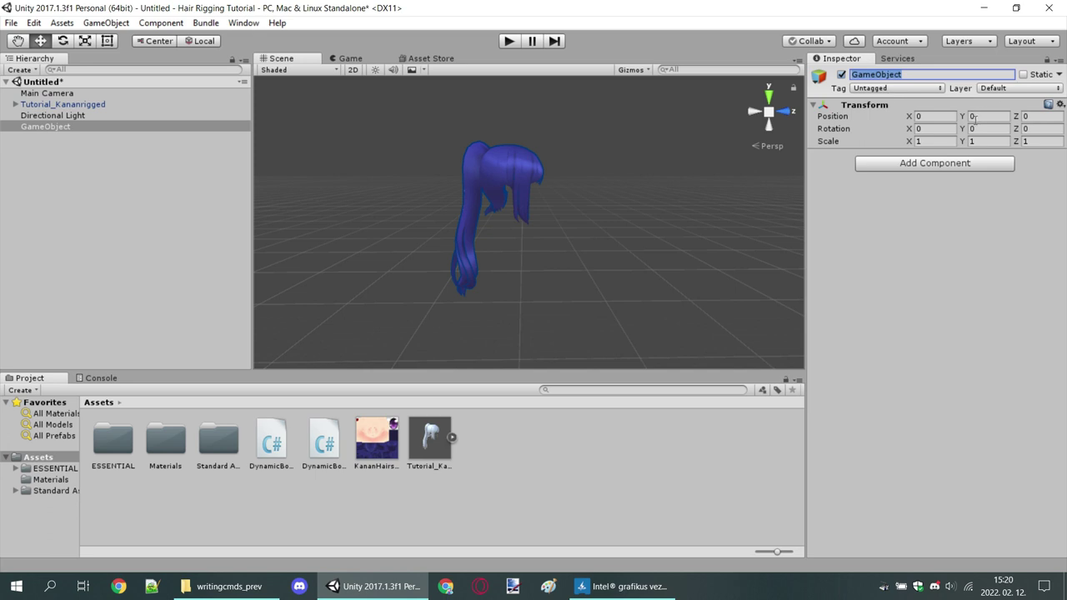
text(NewRiggedHair)
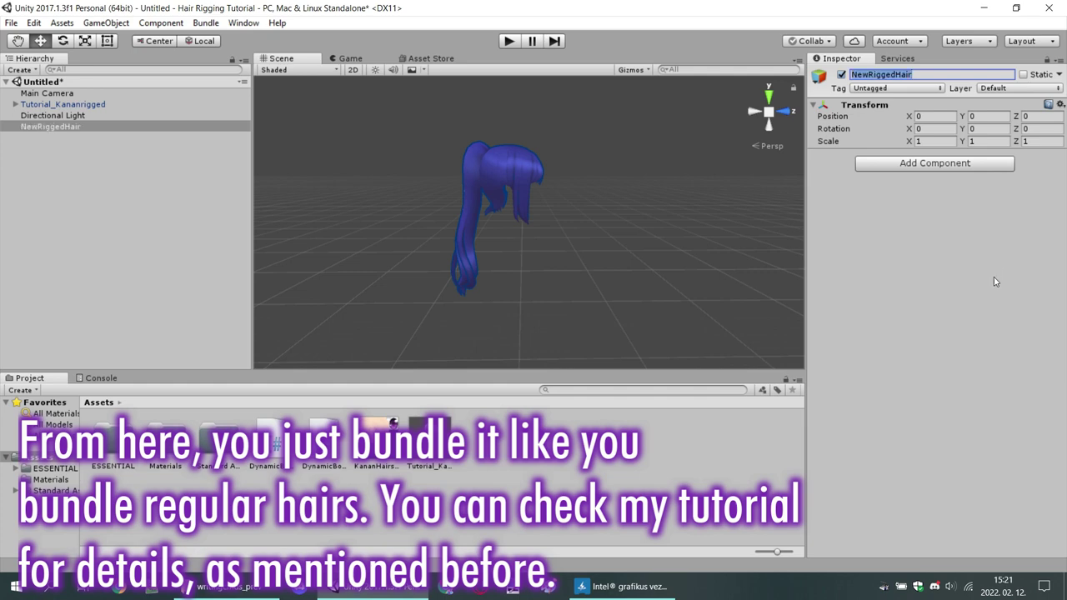
Parent the hair under NewRiggedHair, set AssetBundle newriggedhair with variant unity3d, and build AssetBundles.
drag(62, 104, 54, 125)
click(61, 117)
click(930, 551)
click(925, 531)
text(edhair)
key(Return)
click(1034, 550)
text(unity3d)
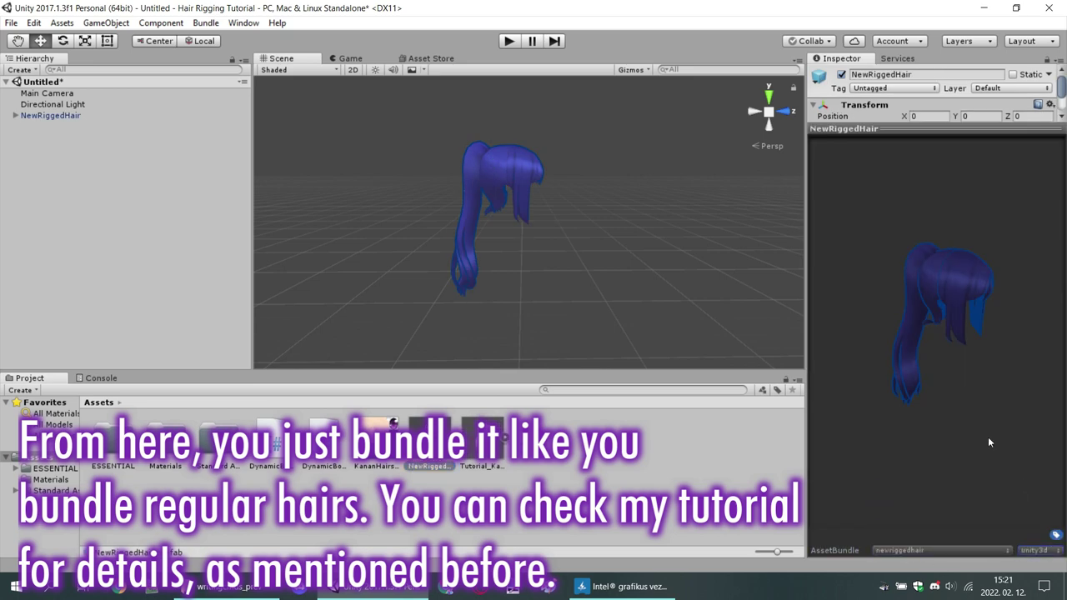
click(205, 22)
click(239, 42)
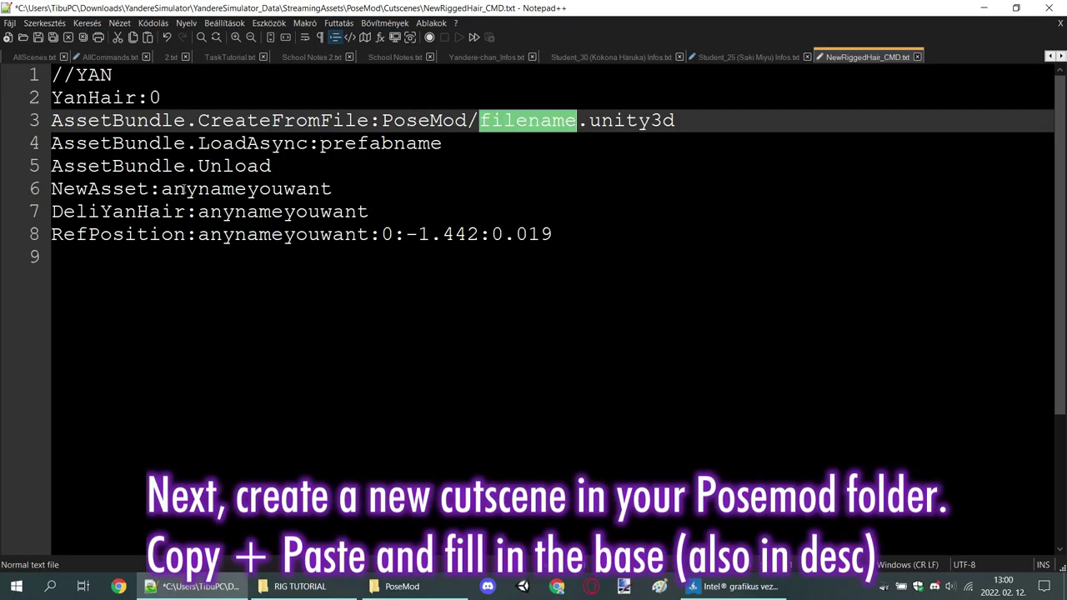
Fill in the bundle filename newriggedhair and the prefab name NewRiggedHair.
text(newriggedhair)
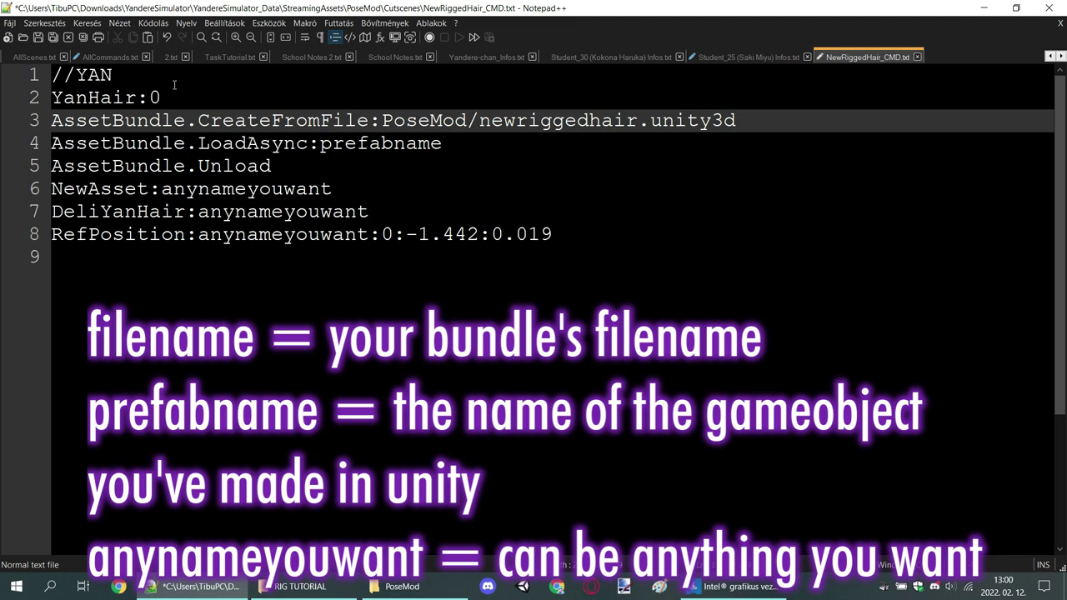
drag(321, 143, 447, 145)
text(NewRiggedHa)
Replace all anynameyouwant with kananhair_rigged_uwu, save, and run the cutscene in game.
double_click(173, 192)
key(ctrl+h)
text(kananhair_rigged_uwu)
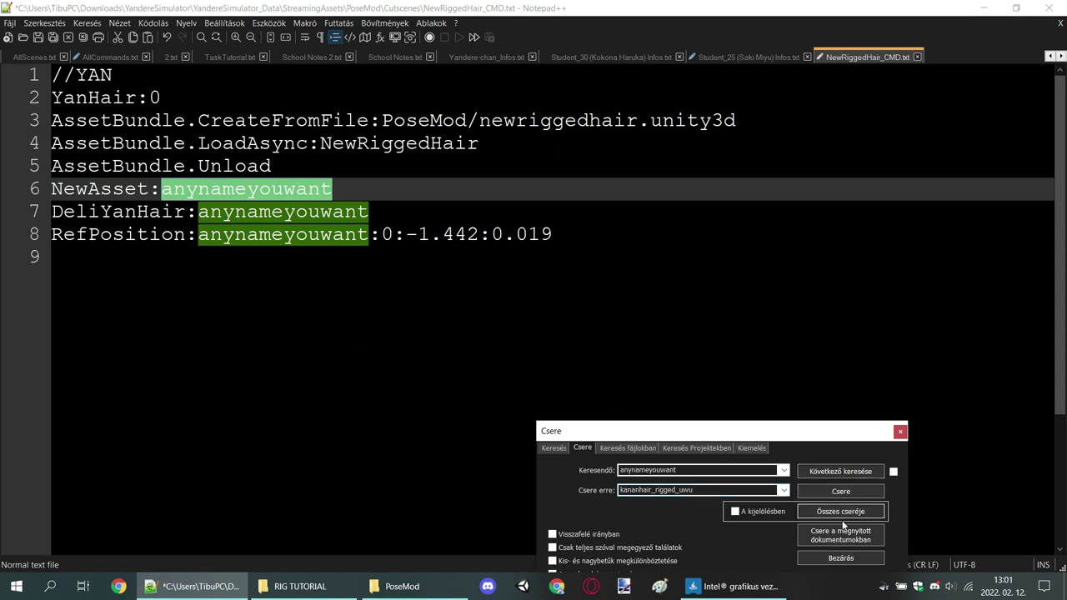
click(841, 511)
key(Escape)
key(ctrl+s)
ctrl+scroll(330, 363, down, 2)
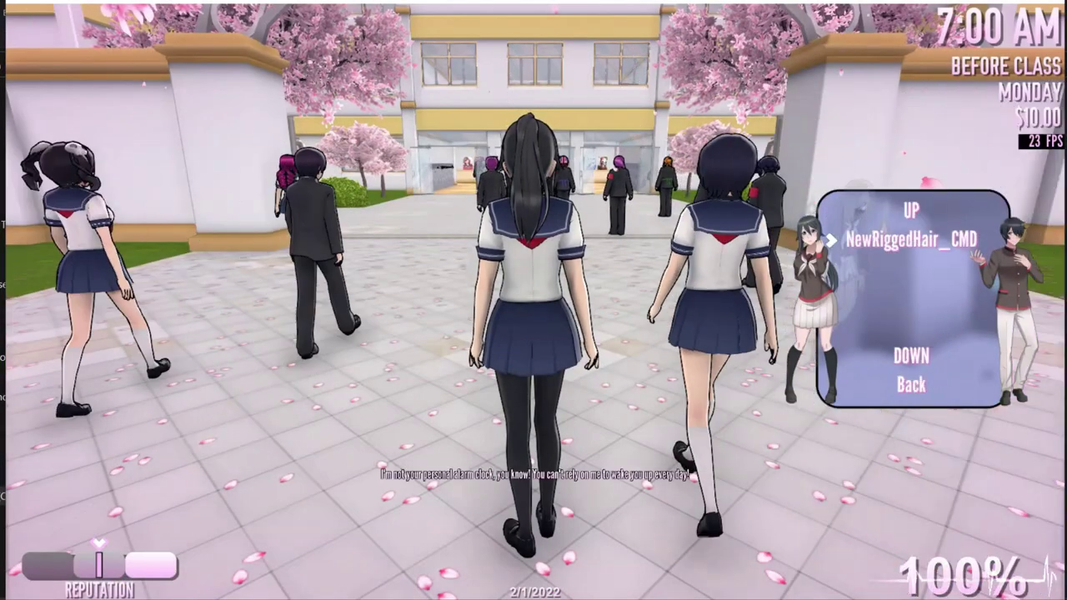
key(Return)
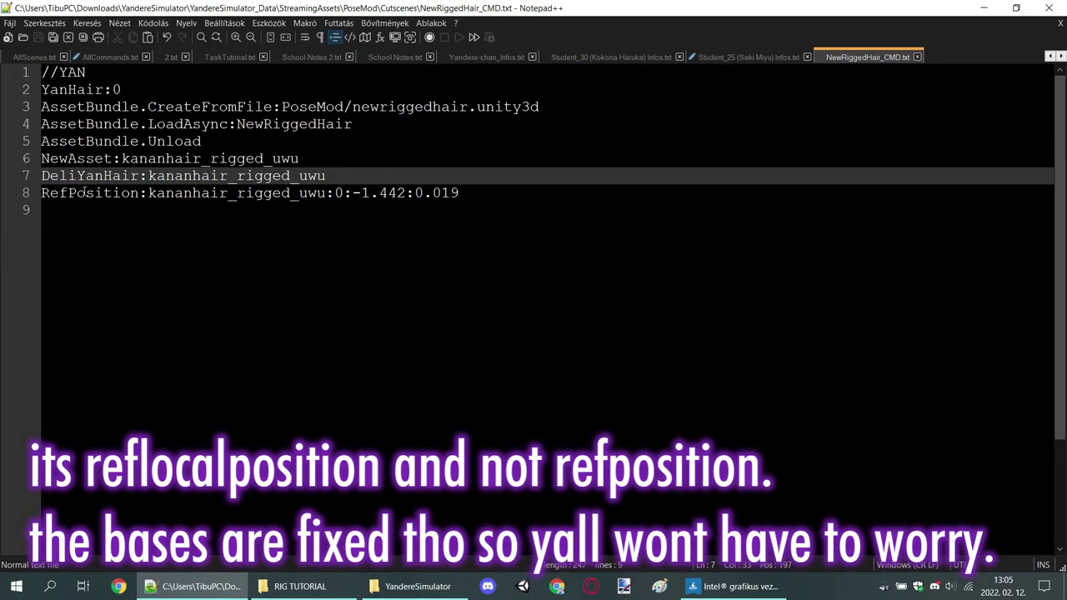
Change RefPosition on line 8 to RefLocalPosition and save the file.
click(69, 193)
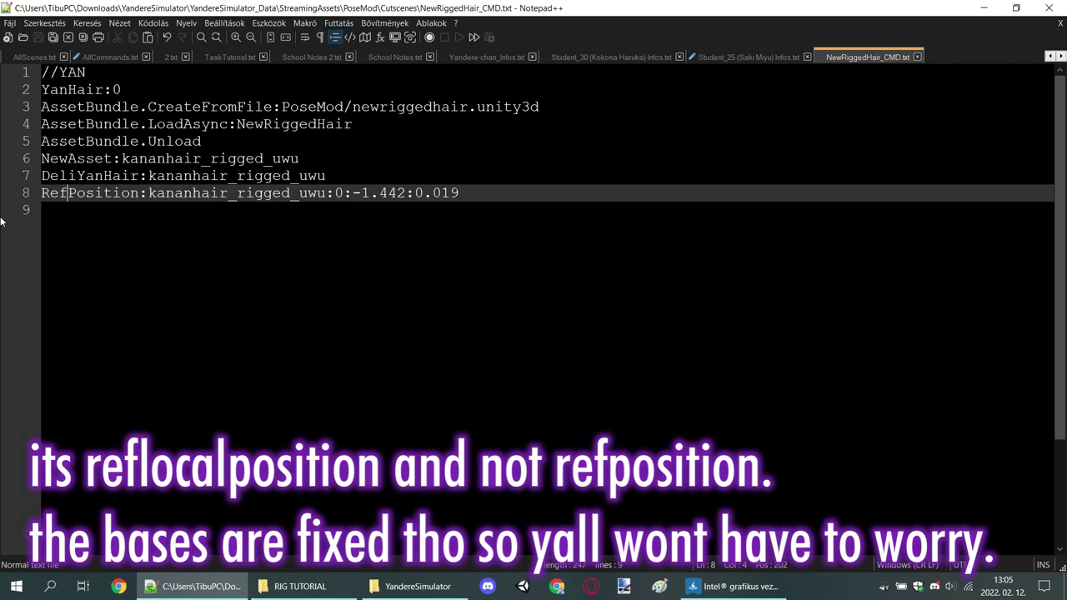
text(Local)
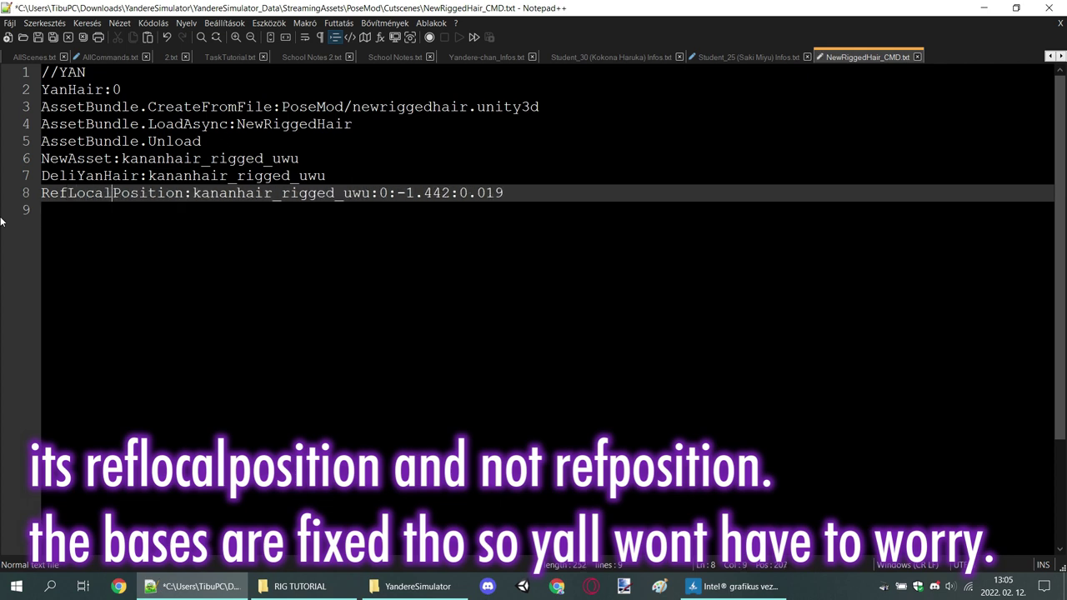
key(ctrl+s)
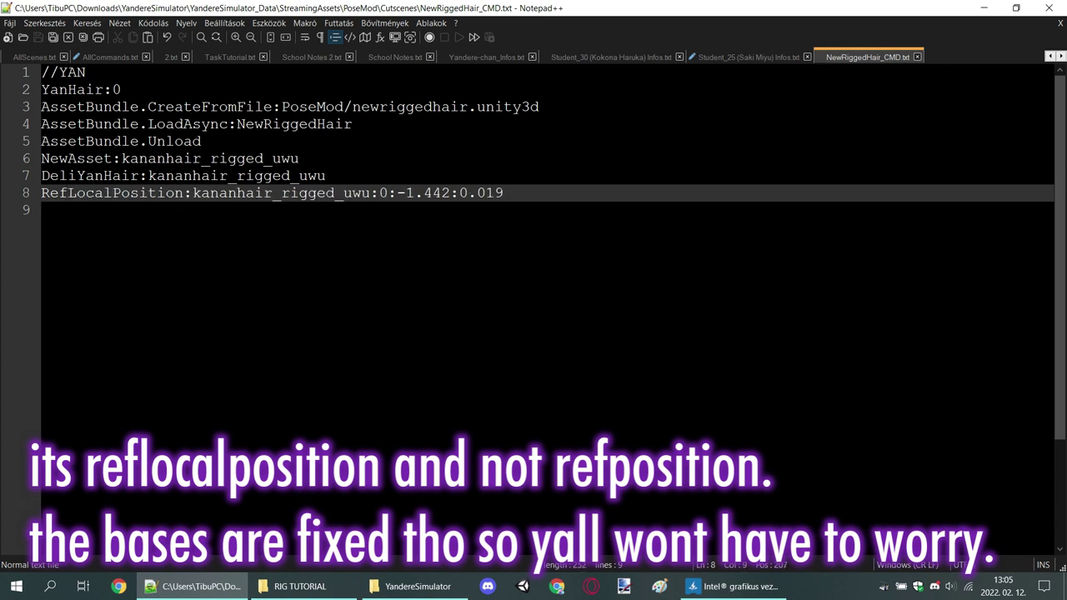